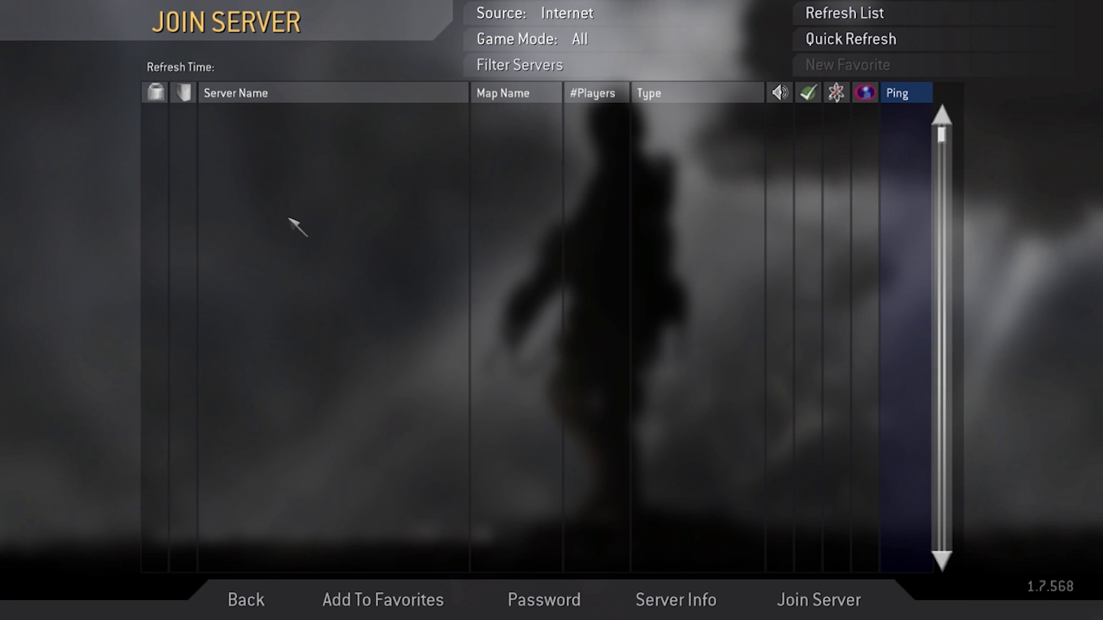
# Step: Quick-refresh and fully refresh the empty internet server list, then go back to the main menu
pyautogui.click(835, 46)
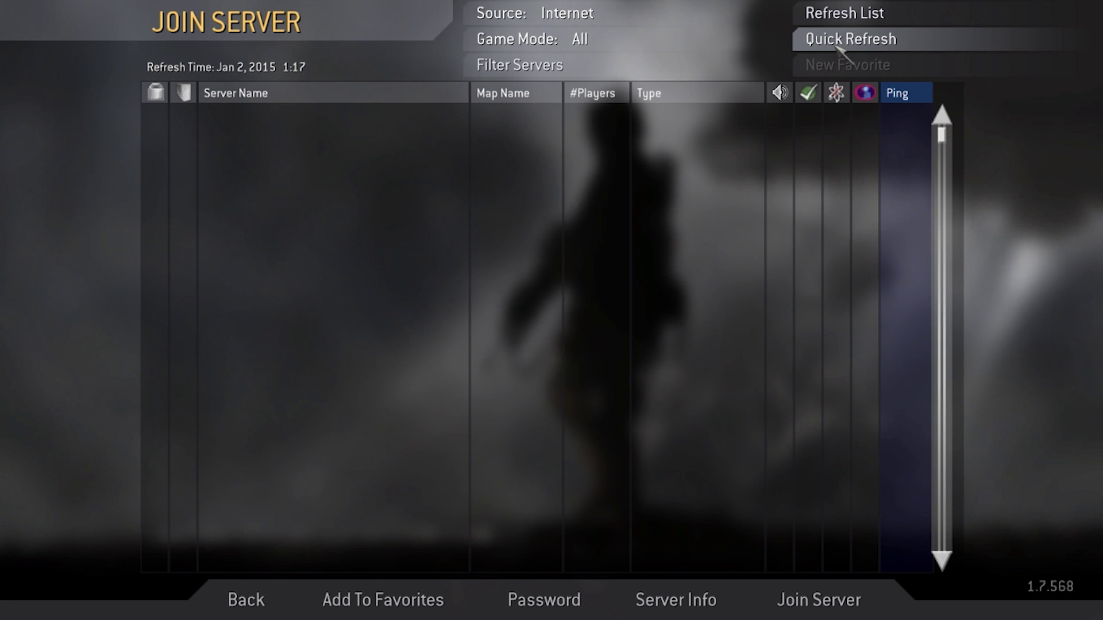
pyautogui.click(842, 16)
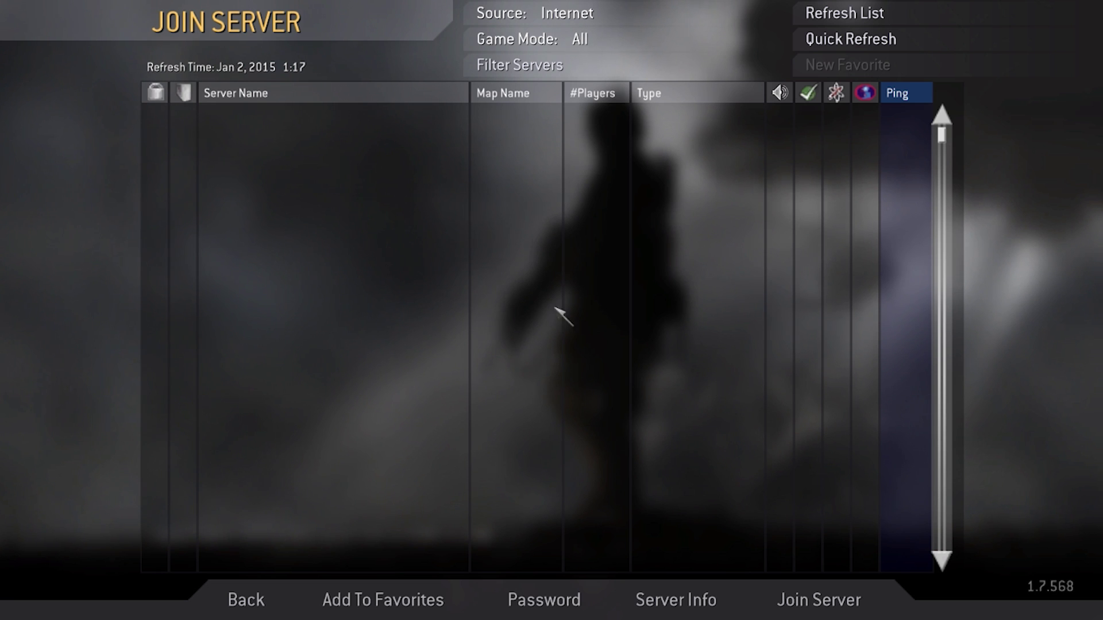
pyautogui.click(254, 595)
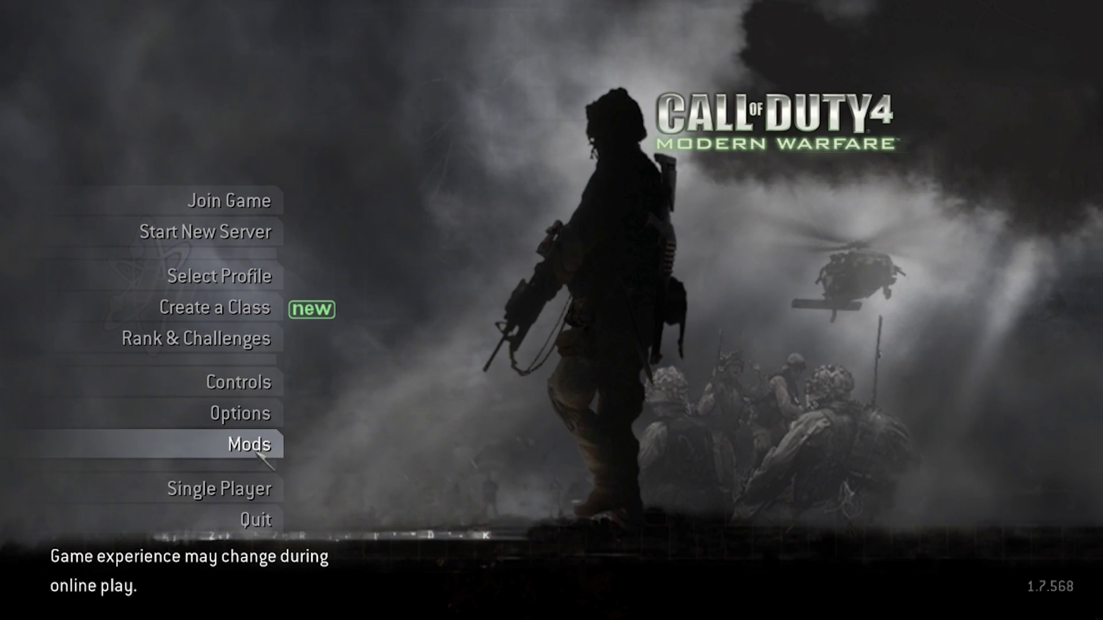
# Step: Go to Options > Game Options > Multiplayer Options to verify PunkBuster is set to Yes
pyautogui.click(243, 412)
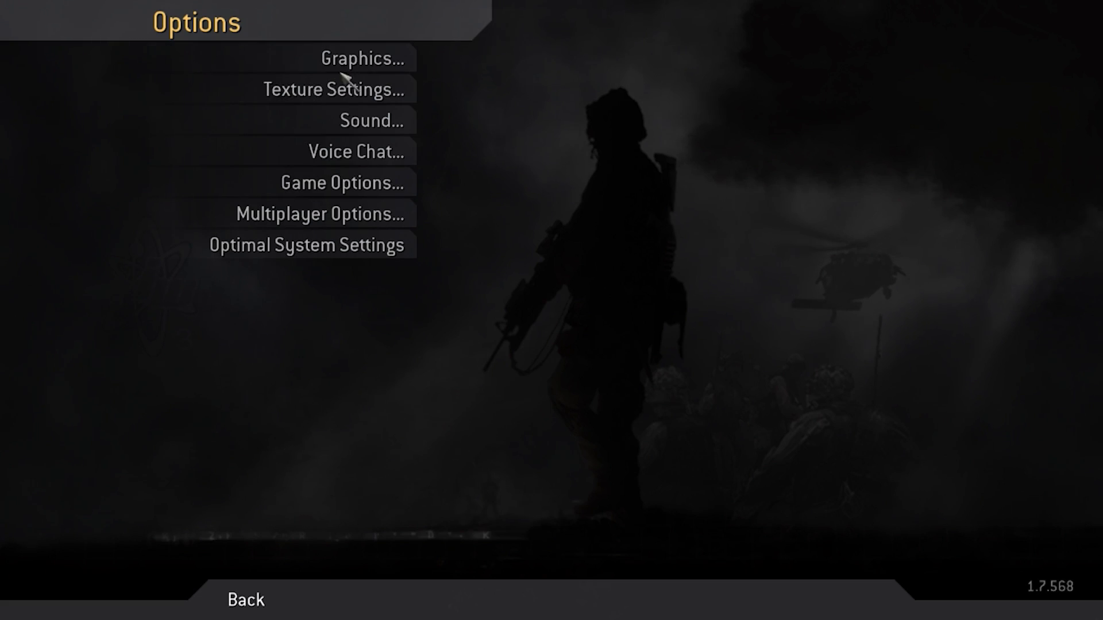
pyautogui.click(367, 180)
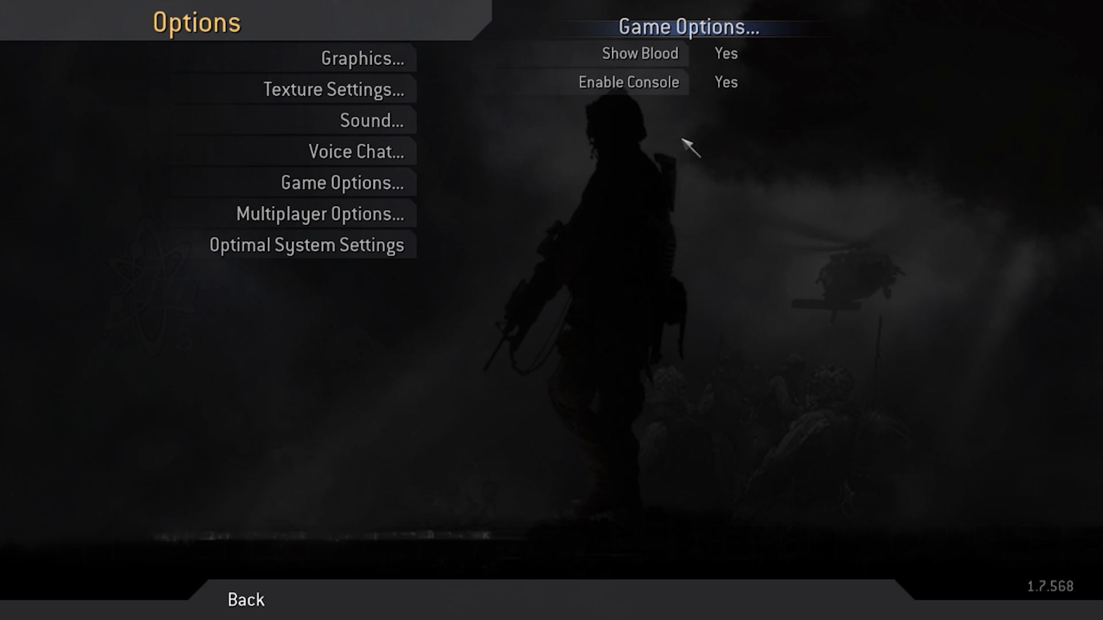
pyautogui.click(389, 223)
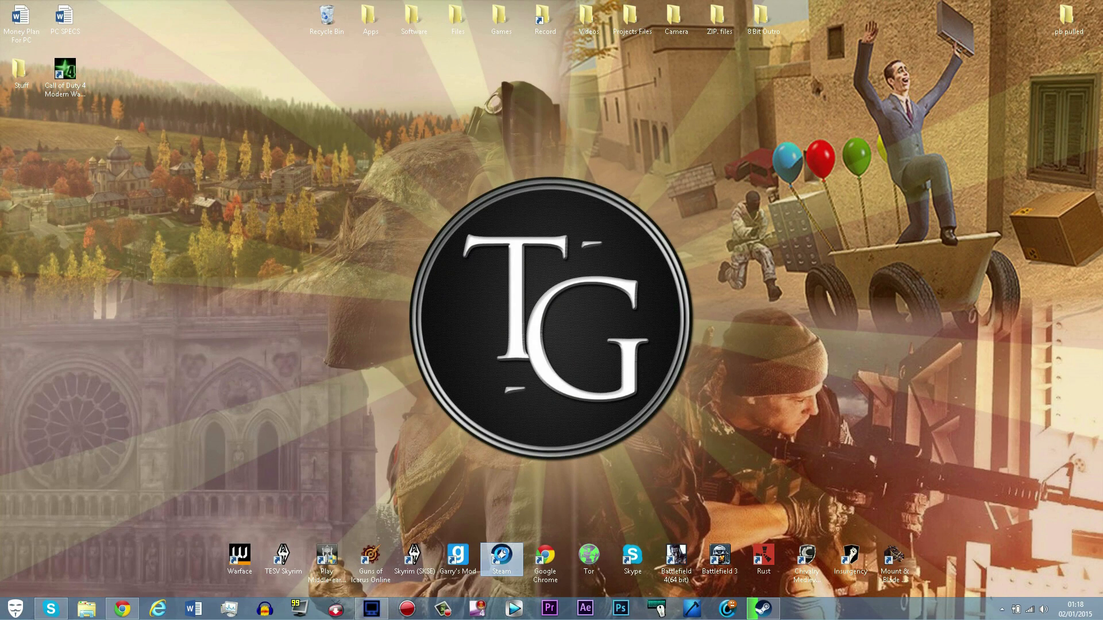
# Step: From Steam's install location, navigate SteamApps > common > Call of Duty 4 and select the PB folder
pyautogui.rightClick(495, 571)
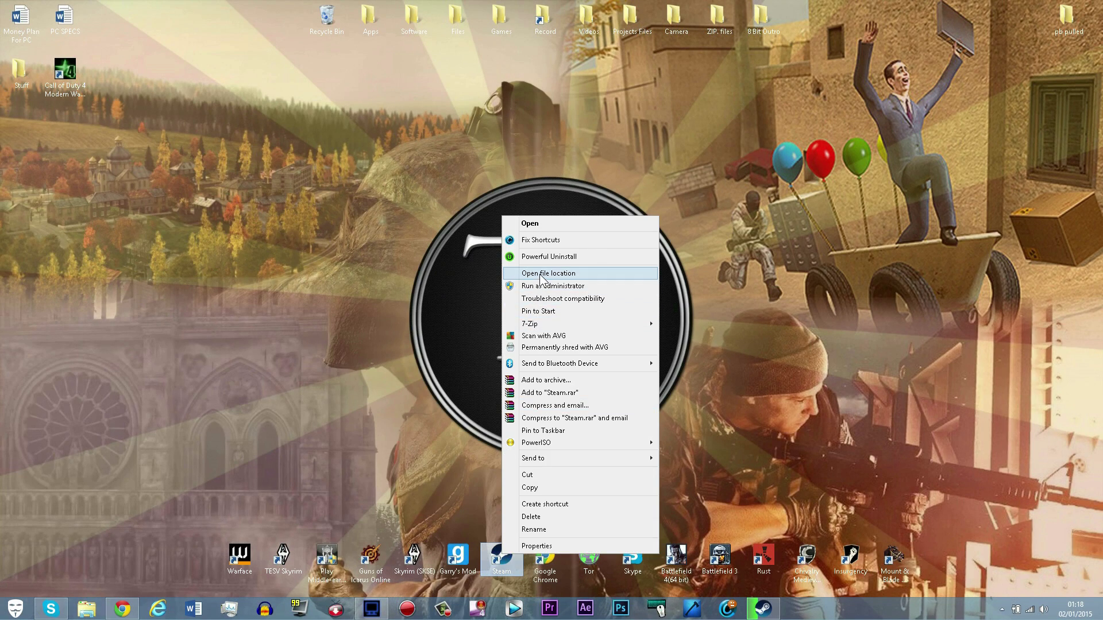
pyautogui.click(533, 291)
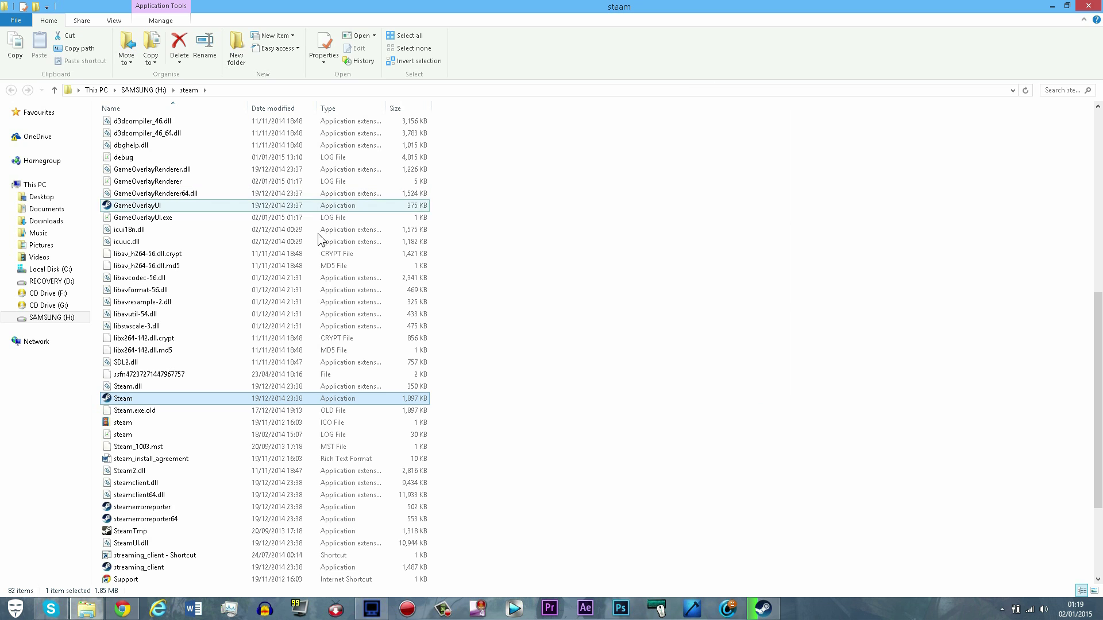
pyautogui.click(505, 264)
pyautogui.scroll(6, 132, 212)
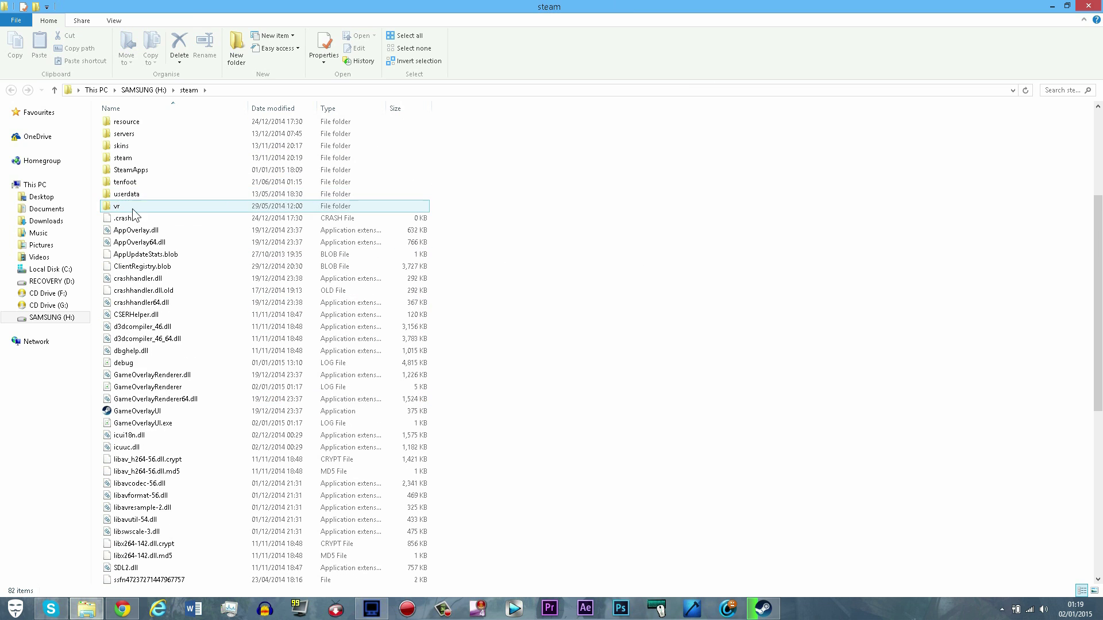
pyautogui.doubleClick(143, 171)
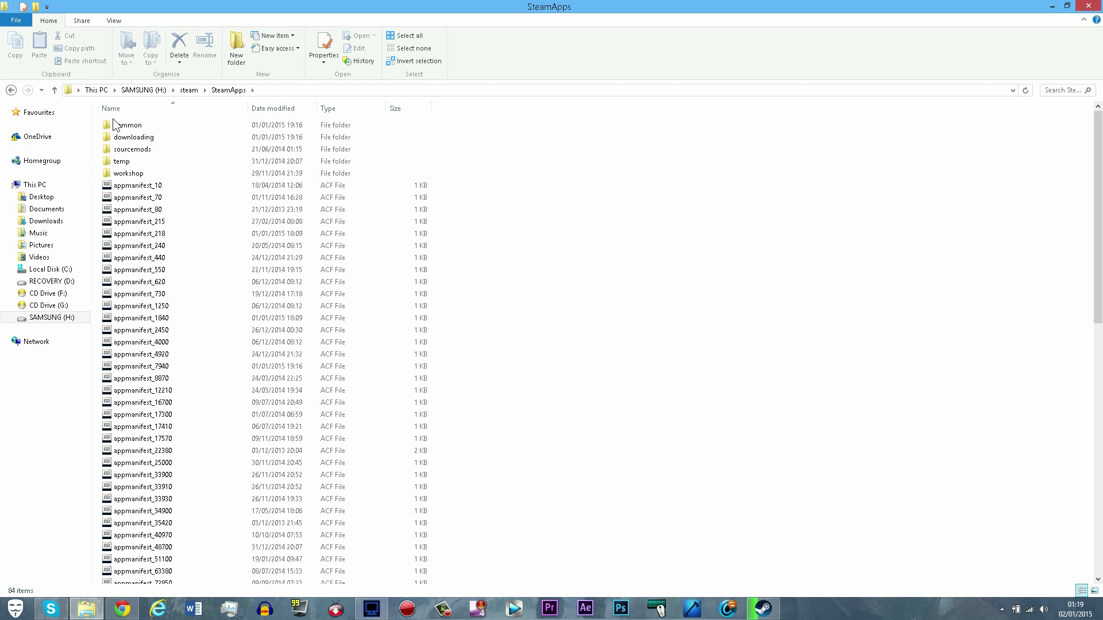
pyautogui.doubleClick(118, 124)
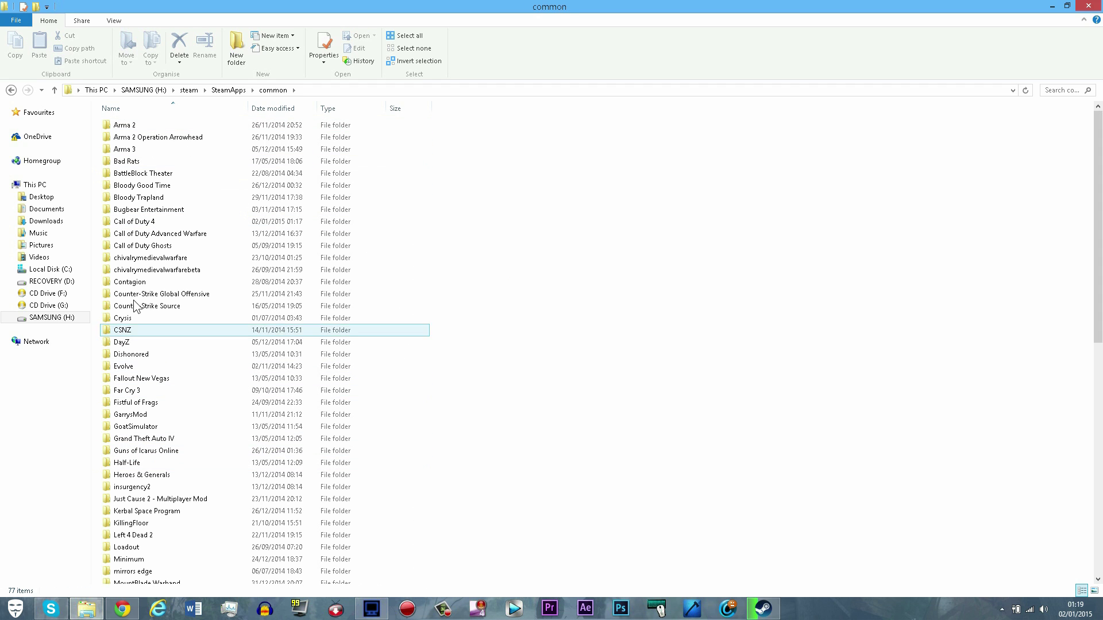
pyautogui.doubleClick(179, 217)
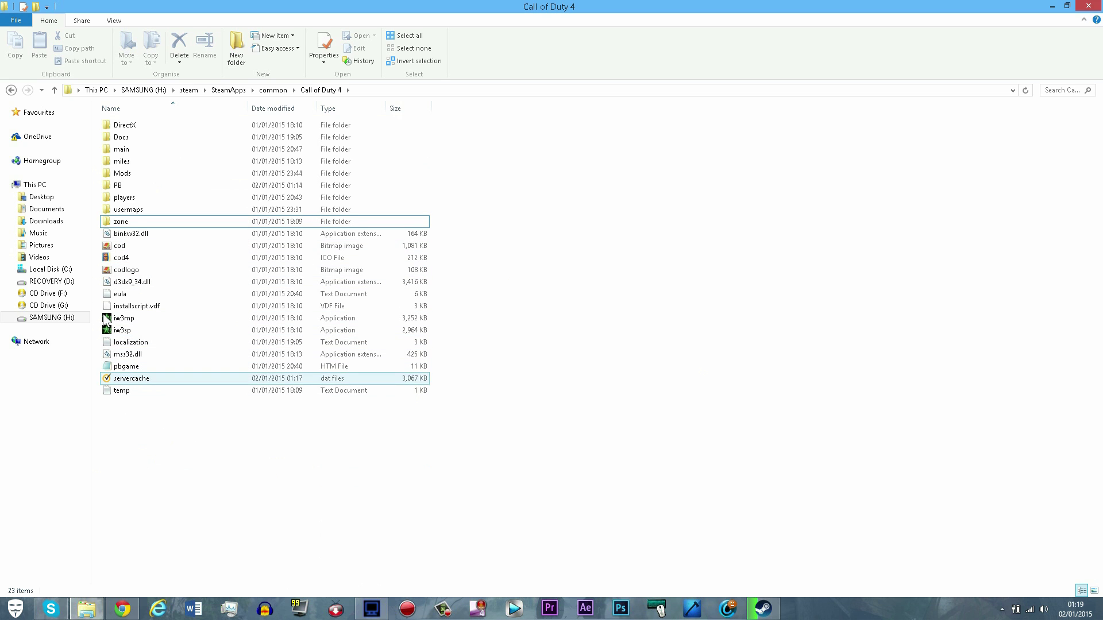
pyautogui.click(140, 184)
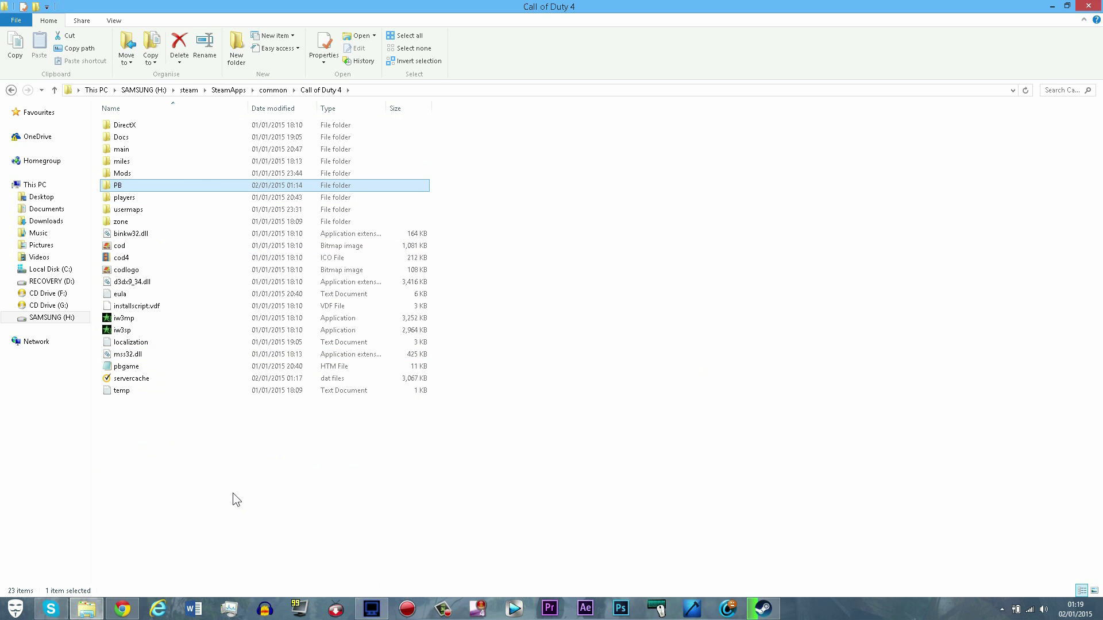
# Step: Delete the PB folder and the servercache file, then return to Chrome's servercache download page
pyautogui.press('Delete')
pyautogui.press('Return')
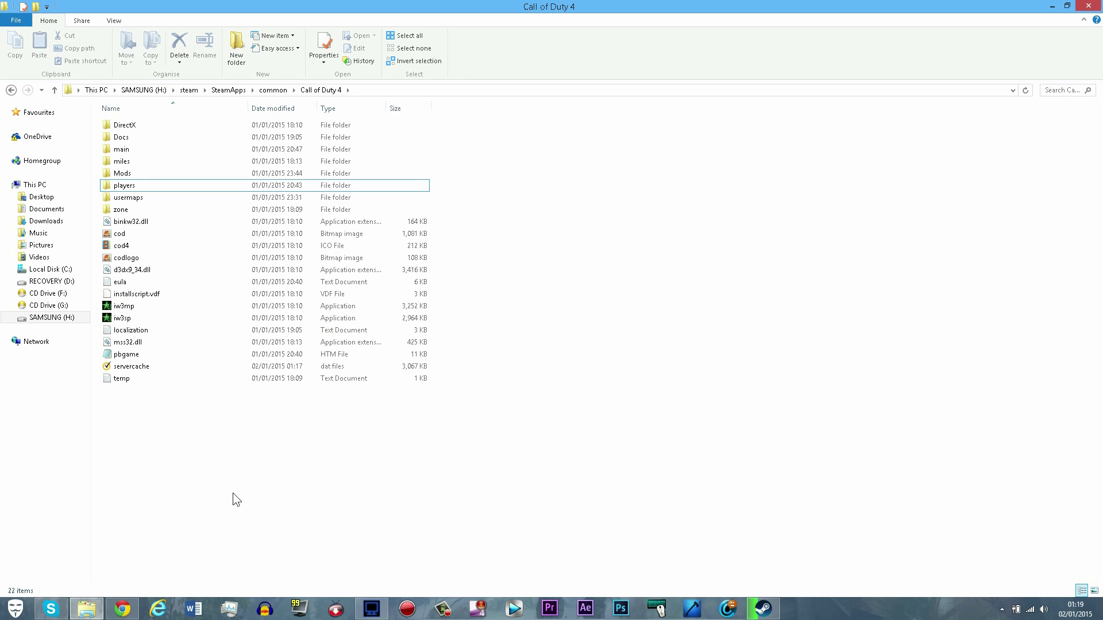
pyautogui.click(165, 371)
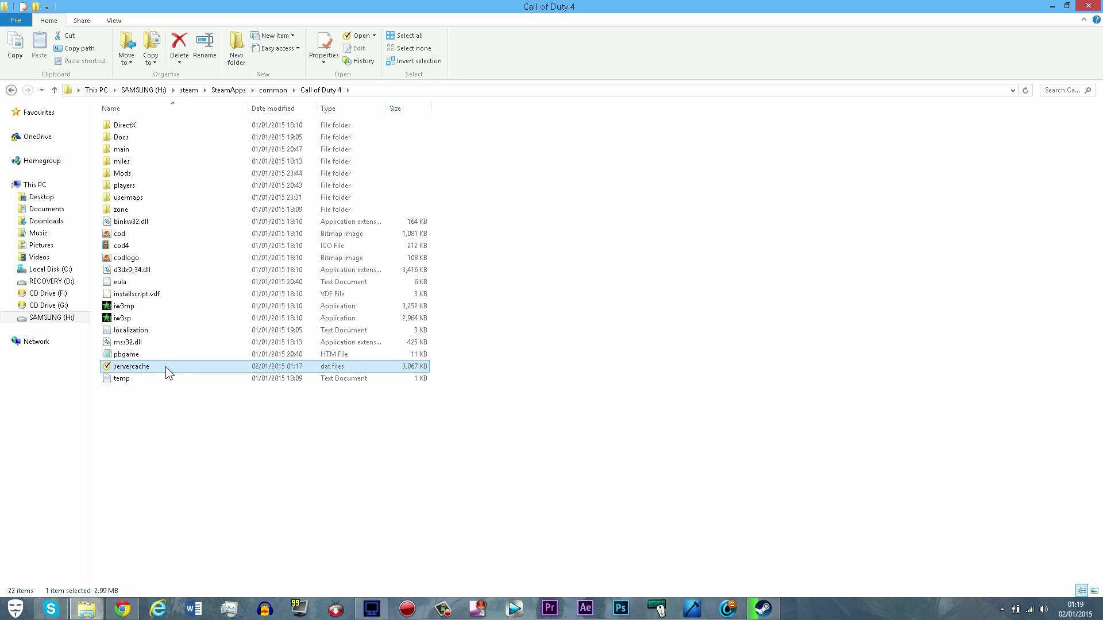
pyautogui.press('Delete')
pyautogui.press('Return')
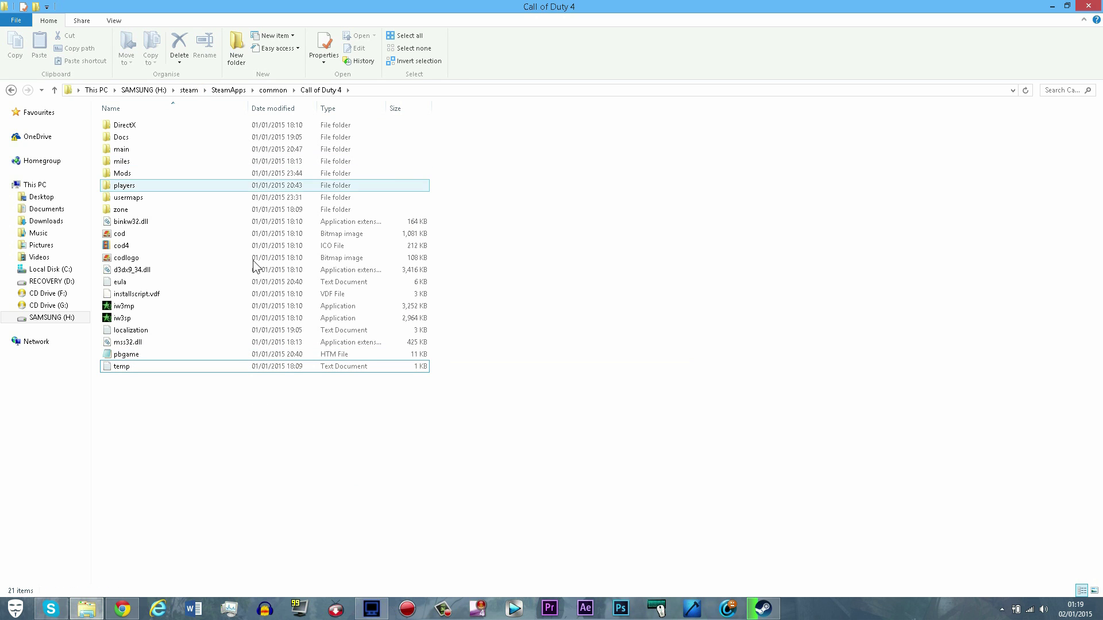
pyautogui.click(122, 608)
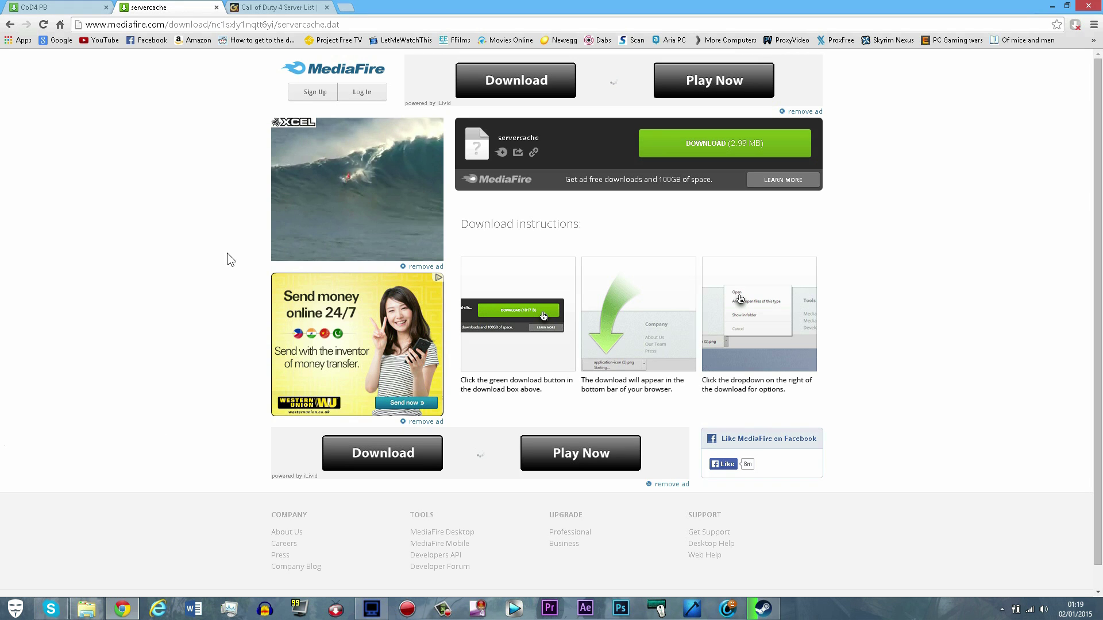
# Step: Download CoD4 PB.zip from MediaFire and drop it on the desktop as CoD4 PB (1).zip
pyautogui.click(86, 7)
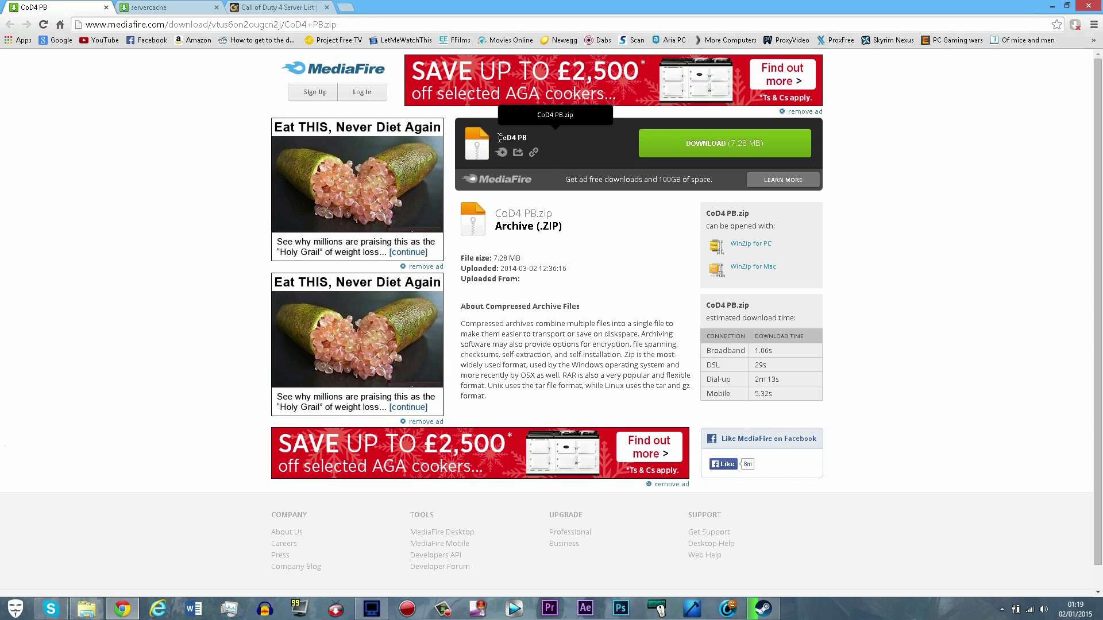
pyautogui.click(539, 139)
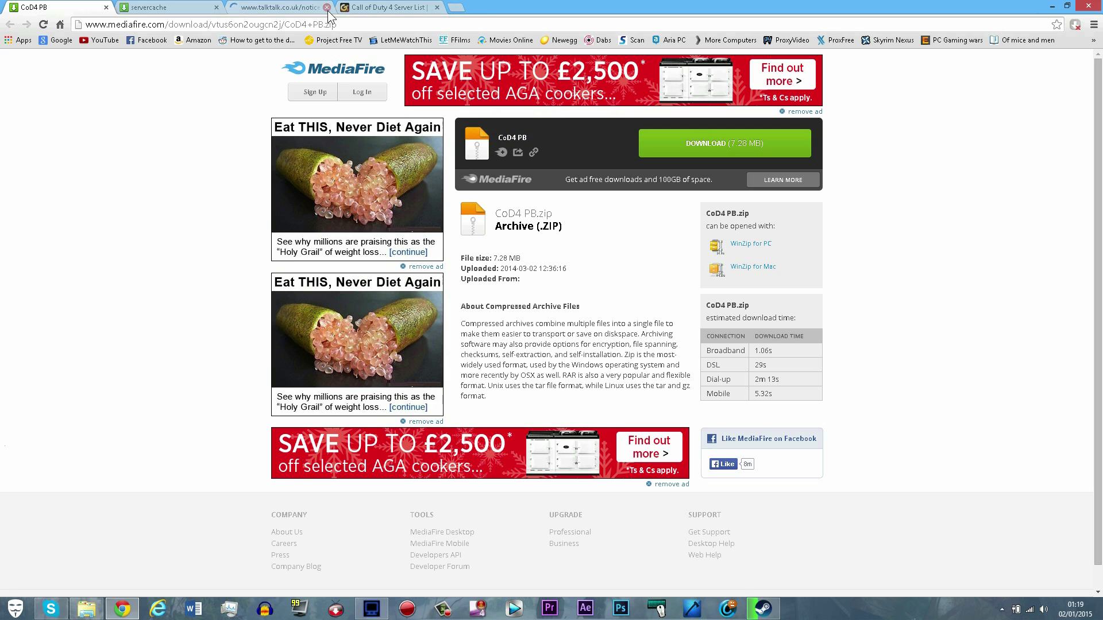
pyautogui.click(327, 7)
pyautogui.click(713, 147)
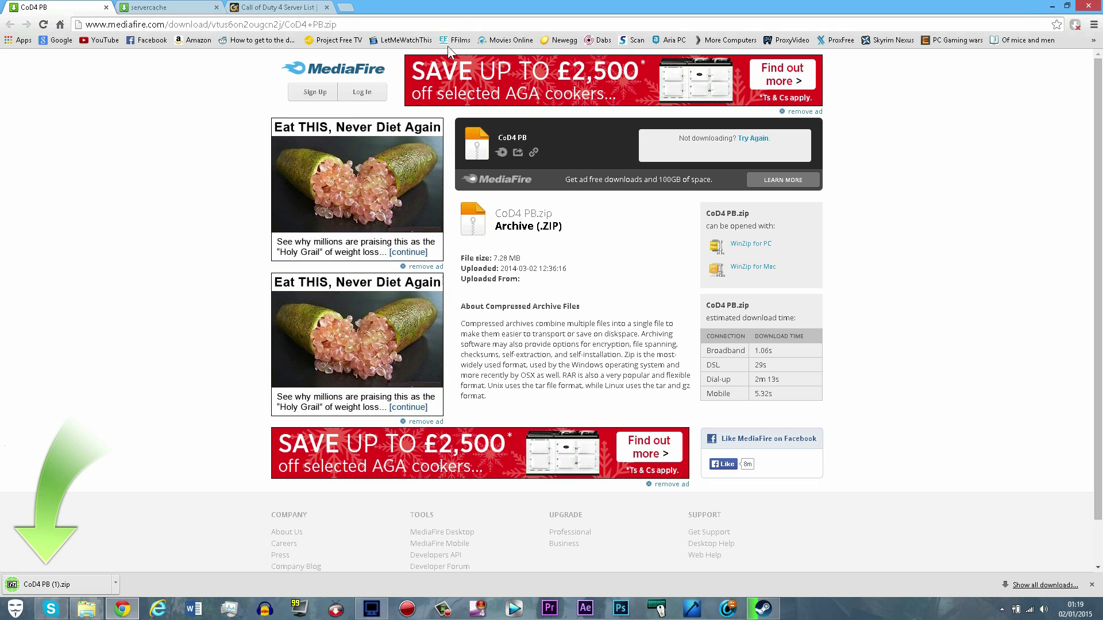
pyautogui.moveTo(551, 8); pyautogui.dragTo(729, 36)
pyautogui.moveTo(443, 395); pyautogui.dragTo(319, 432)
# Step: Open CoD4 PB (1).zip in 7-Zip, extract the CoD4 PB folder to the desktop, and close 7-Zip
pyautogui.press('super+d')
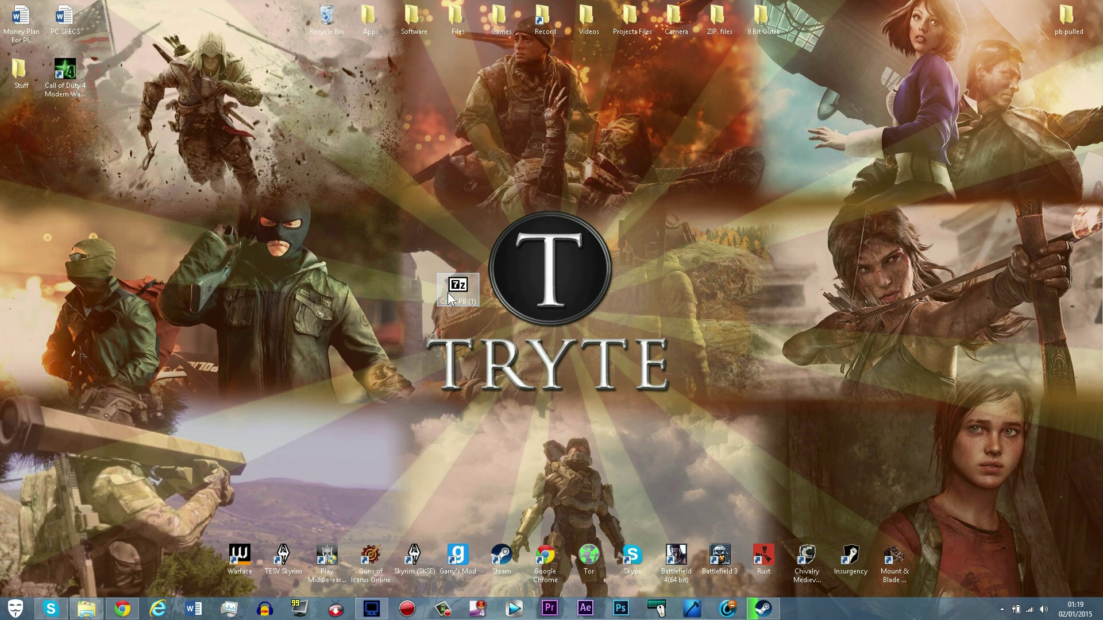
pyautogui.press('Return')
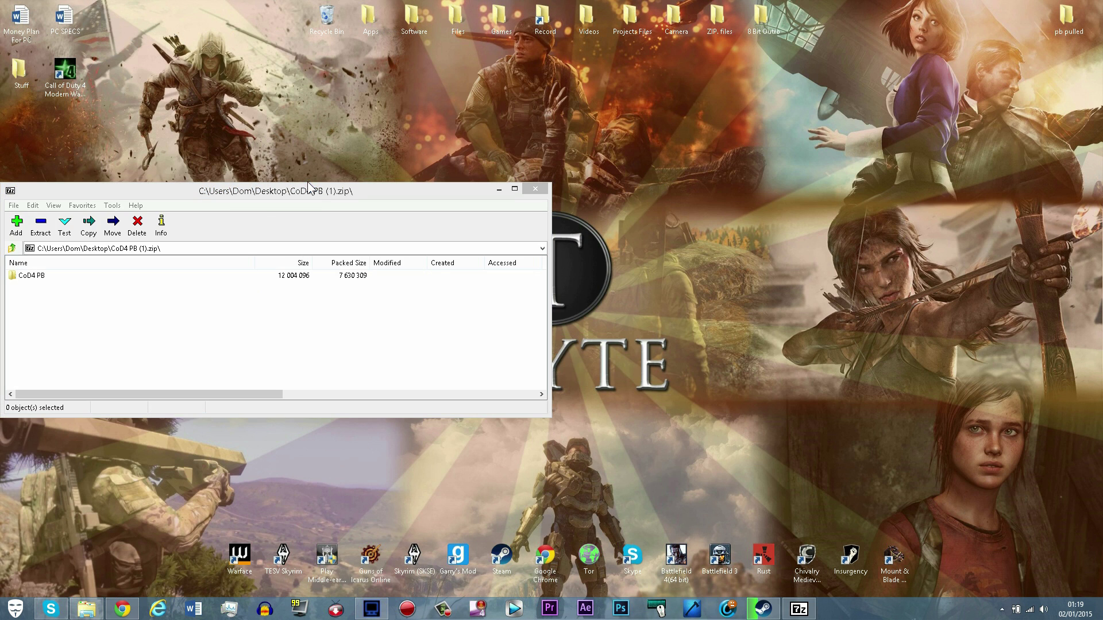
pyautogui.press('super+Right')
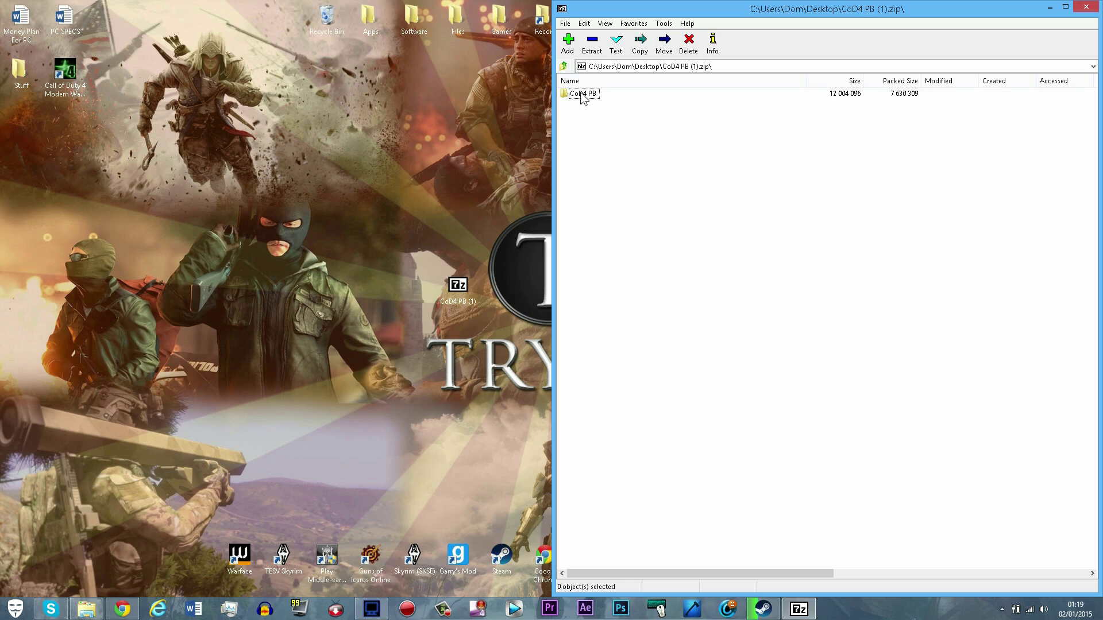
pyautogui.moveTo(583, 97); pyautogui.dragTo(475, 129)
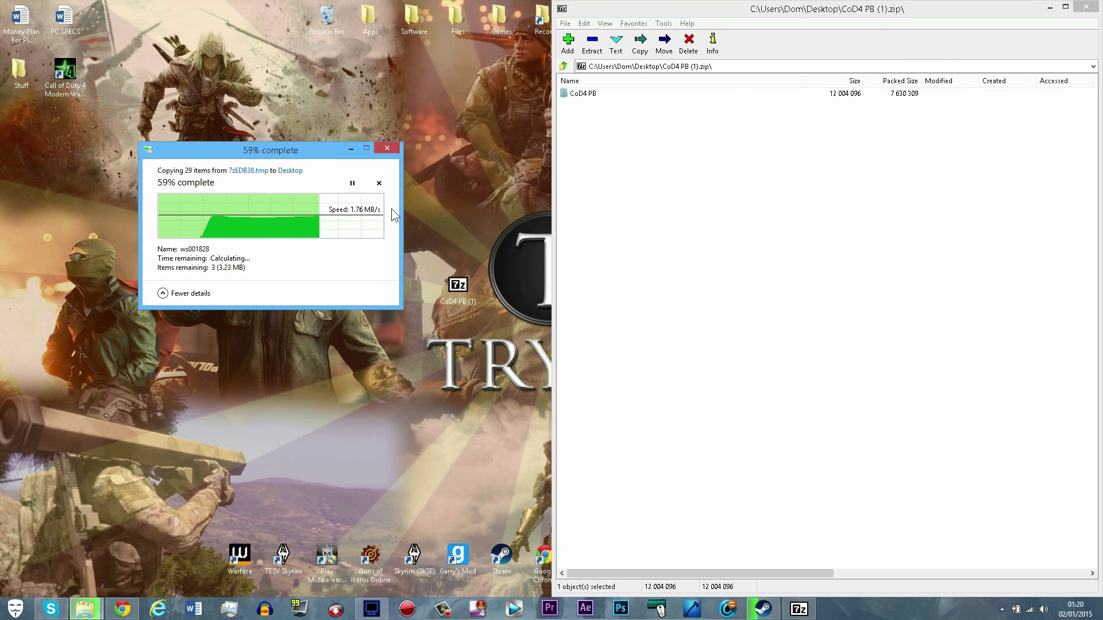
pyautogui.click(1086, 7)
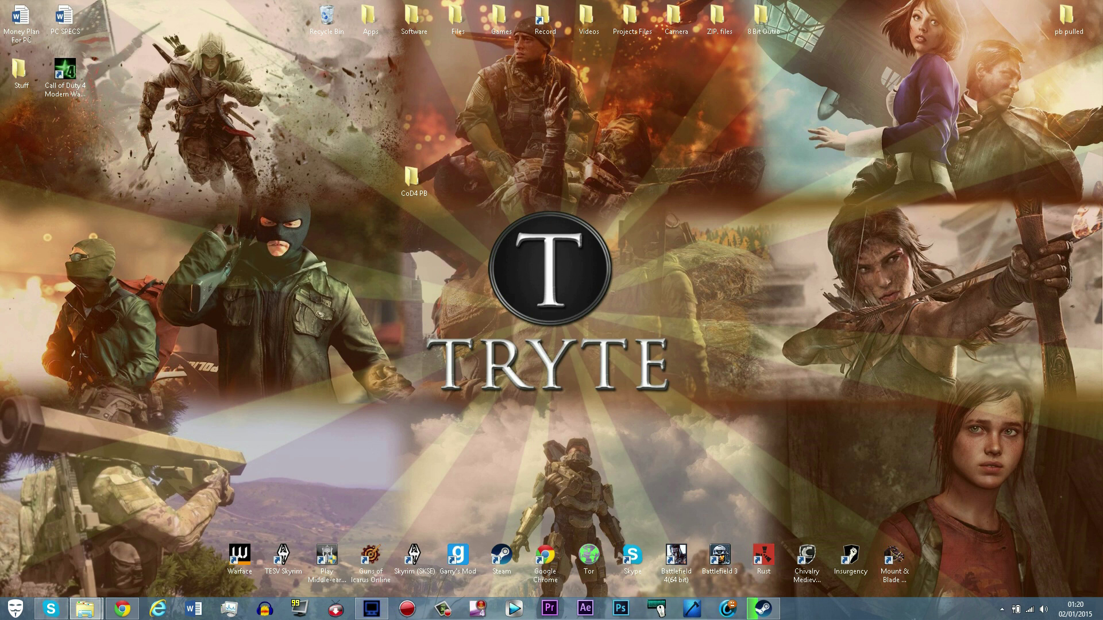
# Step: Move the extracted pb folder into the Call of Duty 4 game folder and run pbsetup from it
pyautogui.doubleClick(411, 178)
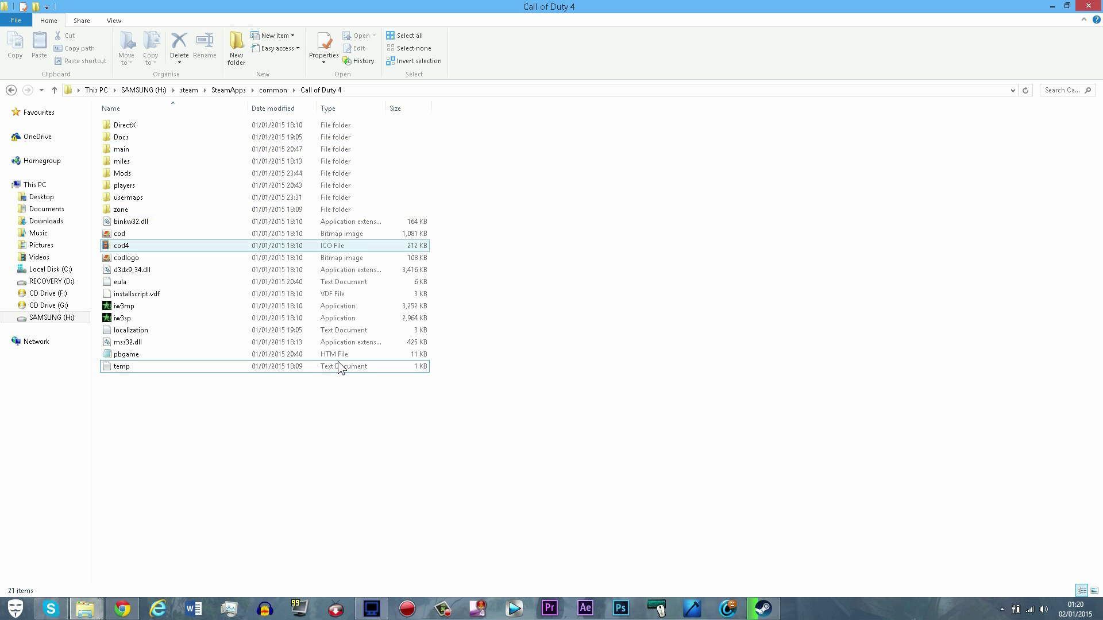
pyautogui.moveTo(735, 6); pyautogui.dragTo(875, 102)
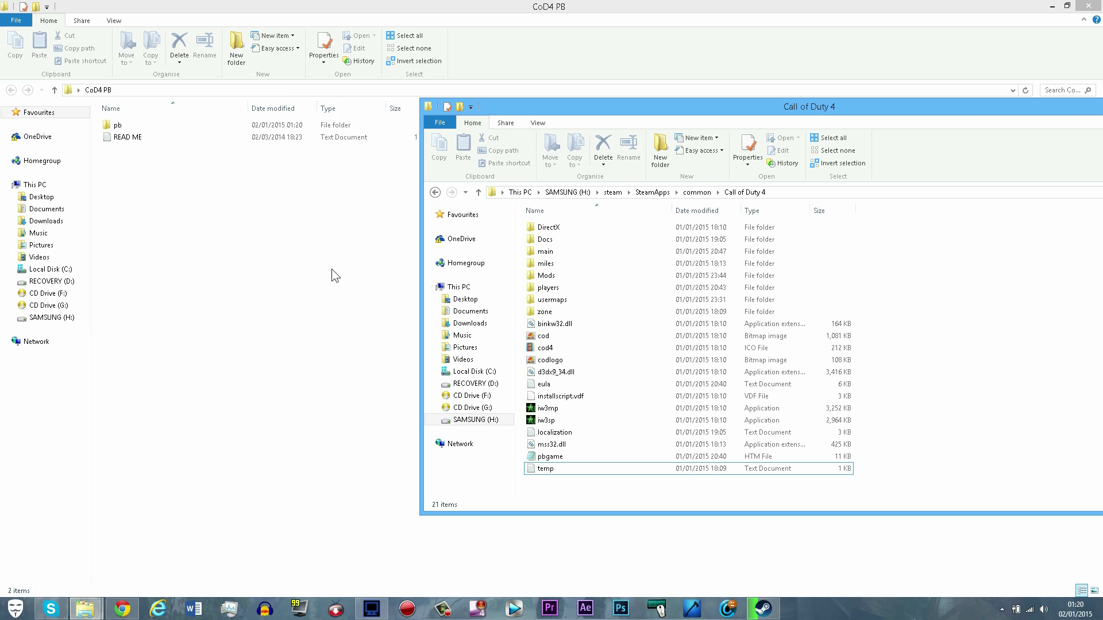
pyautogui.moveTo(123, 126); pyautogui.dragTo(940, 328)
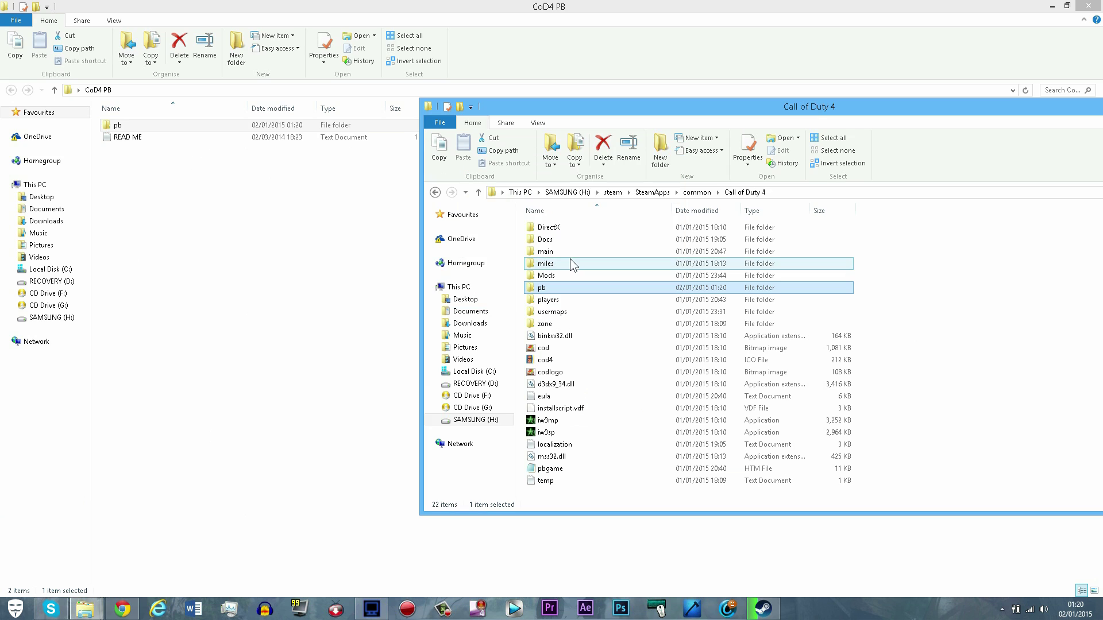
pyautogui.doubleClick(554, 289)
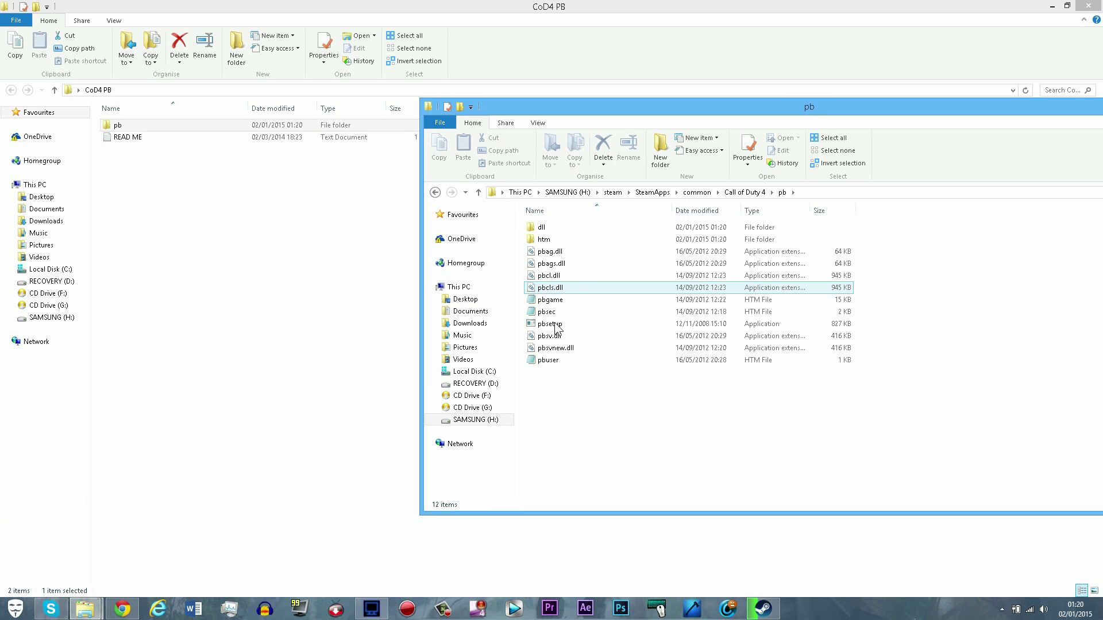
pyautogui.doubleClick(578, 322)
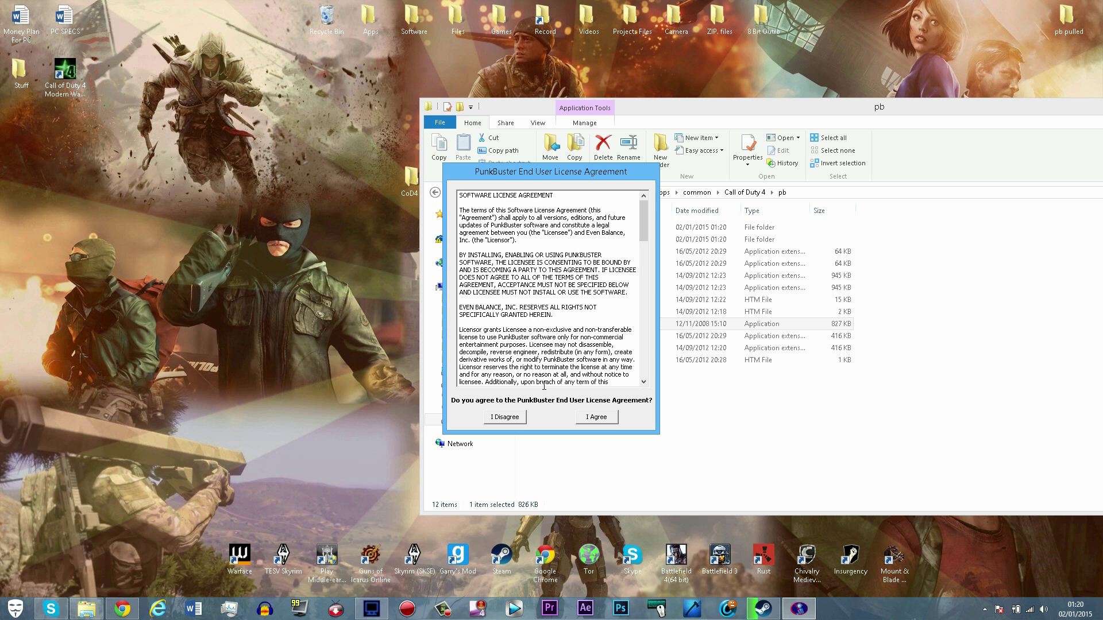
# Step: Accept the PunkBuster licence and remove the existing Call of Duty 4 entry
pyautogui.click(585, 418)
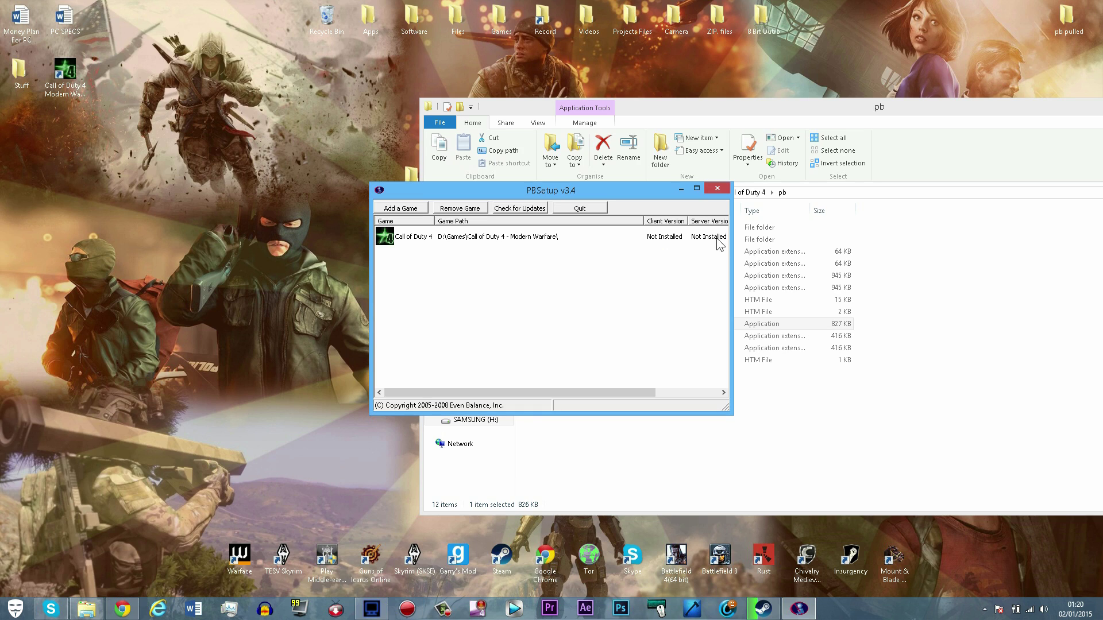
pyautogui.click(430, 237)
pyautogui.click(442, 208)
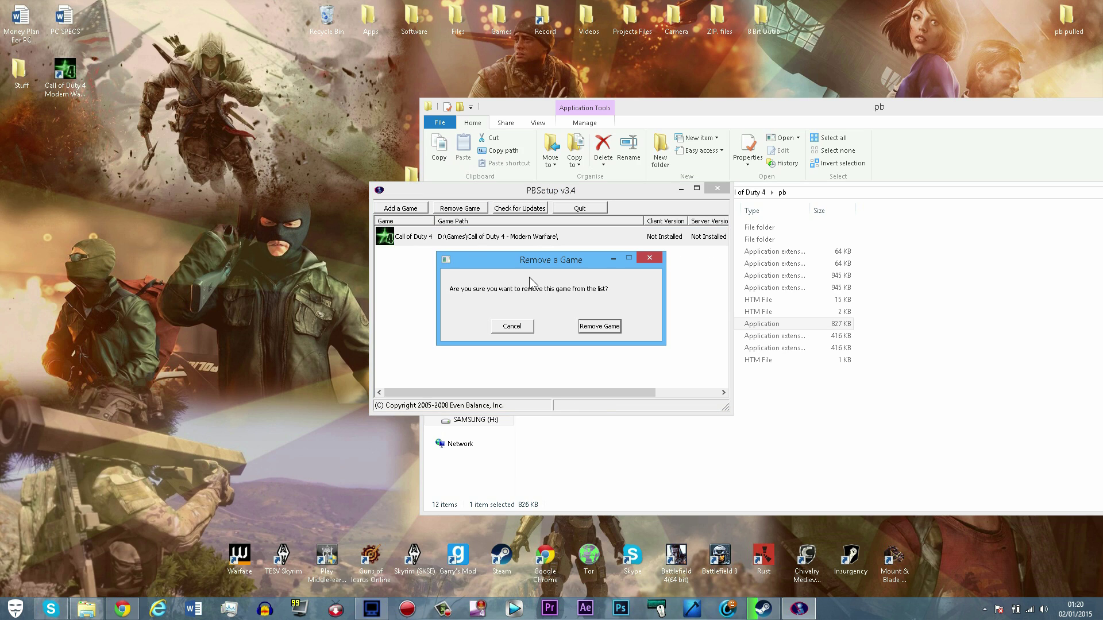
pyautogui.click(599, 326)
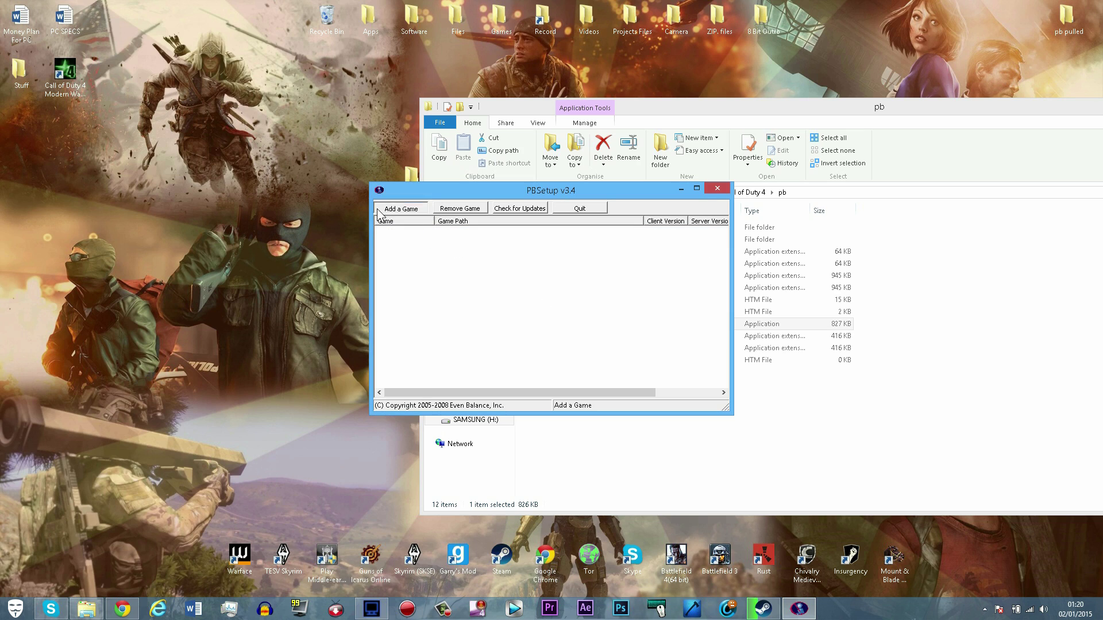
# Step: Re-add Call of Duty 4 at H:\steam\steamapps\common\Call of Duty 4\ and close PBSetup
pyautogui.click(382, 208)
pyautogui.click(597, 284)
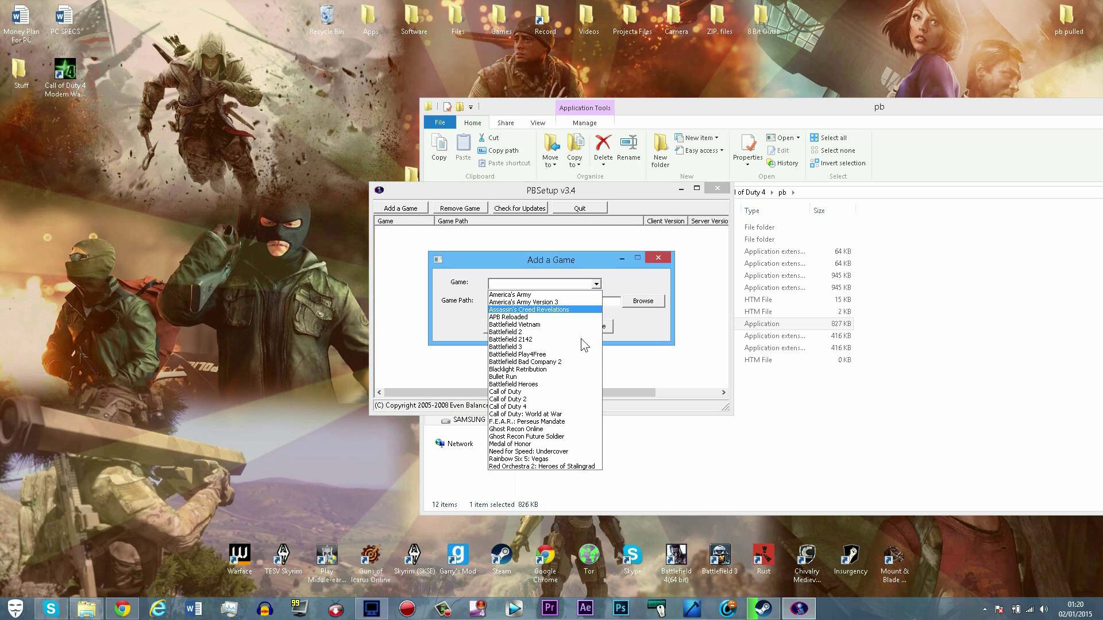
pyautogui.click(543, 407)
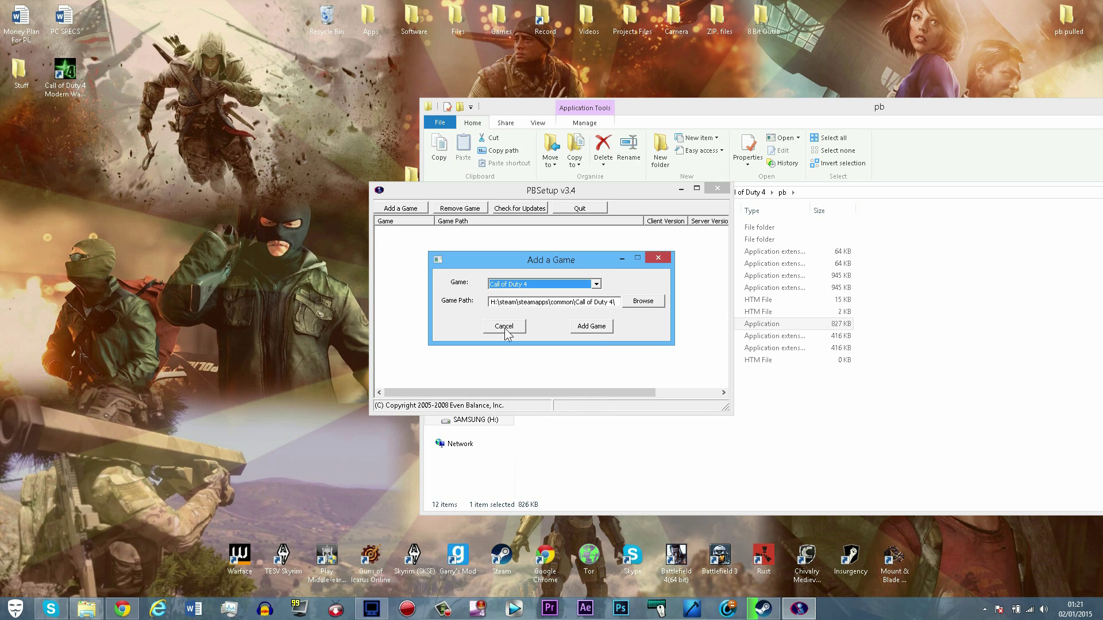
pyautogui.click(587, 326)
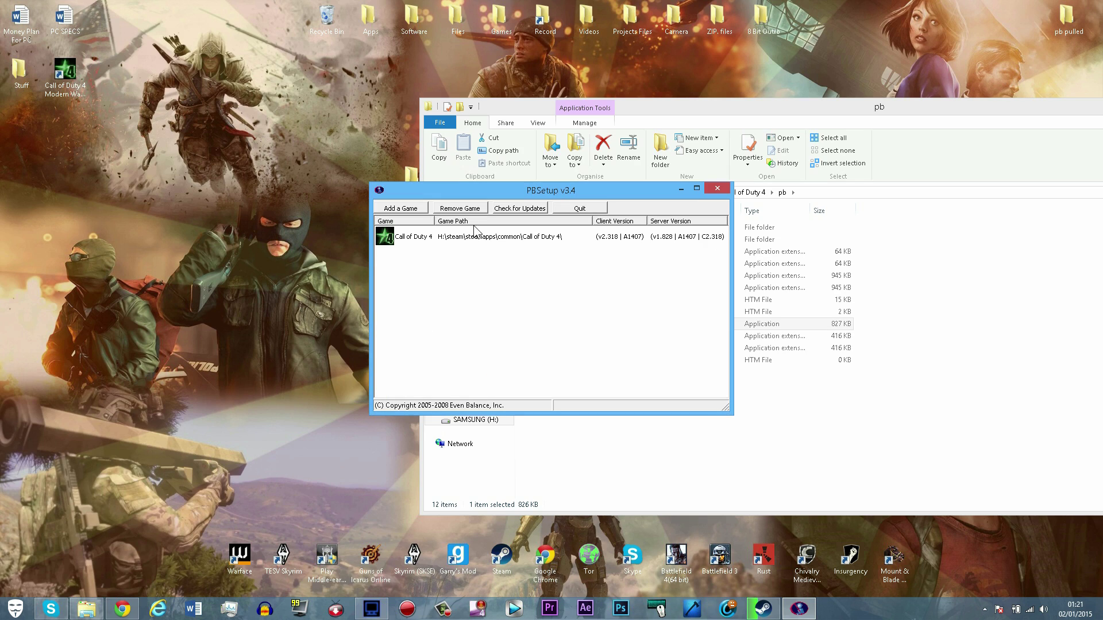
pyautogui.moveTo(608, 293); pyautogui.dragTo(661, 284)
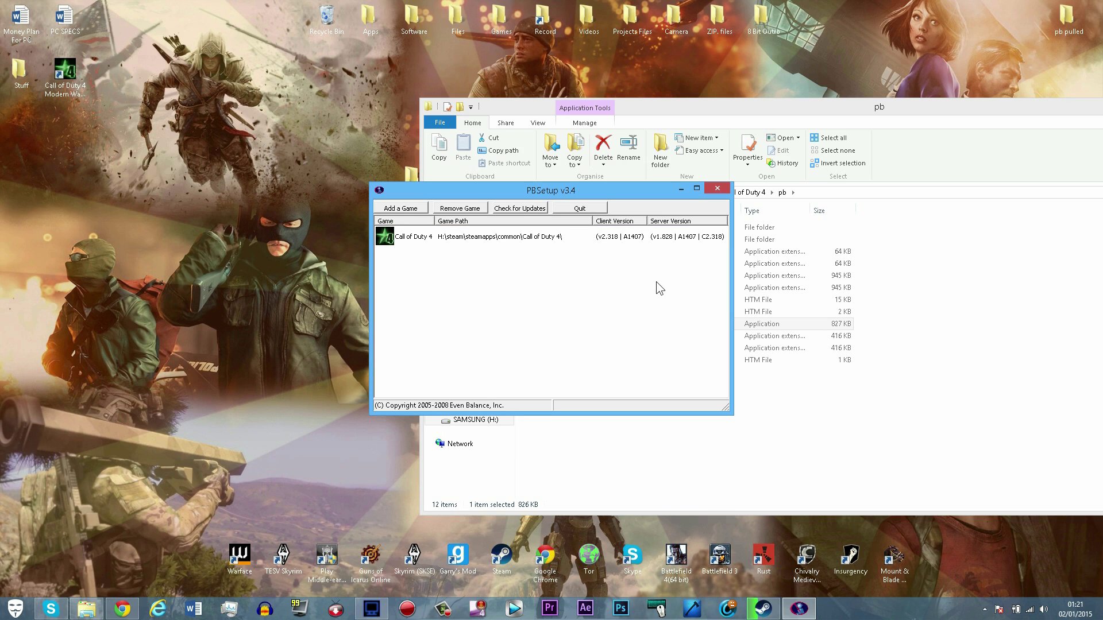
pyautogui.click(712, 191)
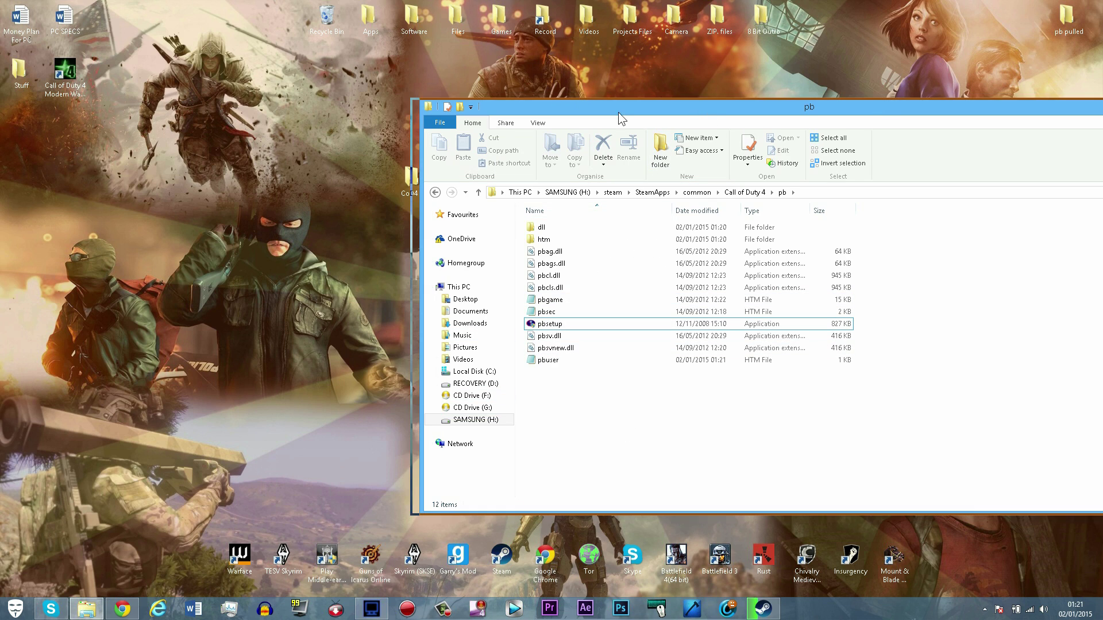
# Step: Copy servercache (1) from the desktop into the Call of Duty 4 folder and close that window
pyautogui.moveTo(621, 118); pyautogui.dragTo(416, 106)
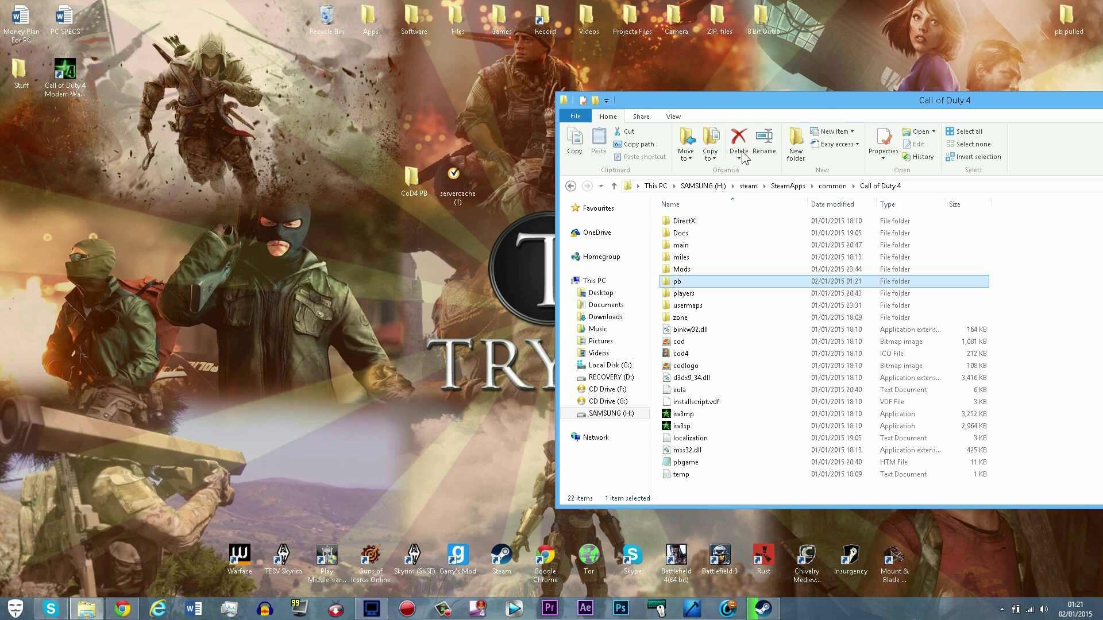
pyautogui.moveTo(454, 175); pyautogui.dragTo(1014, 347)
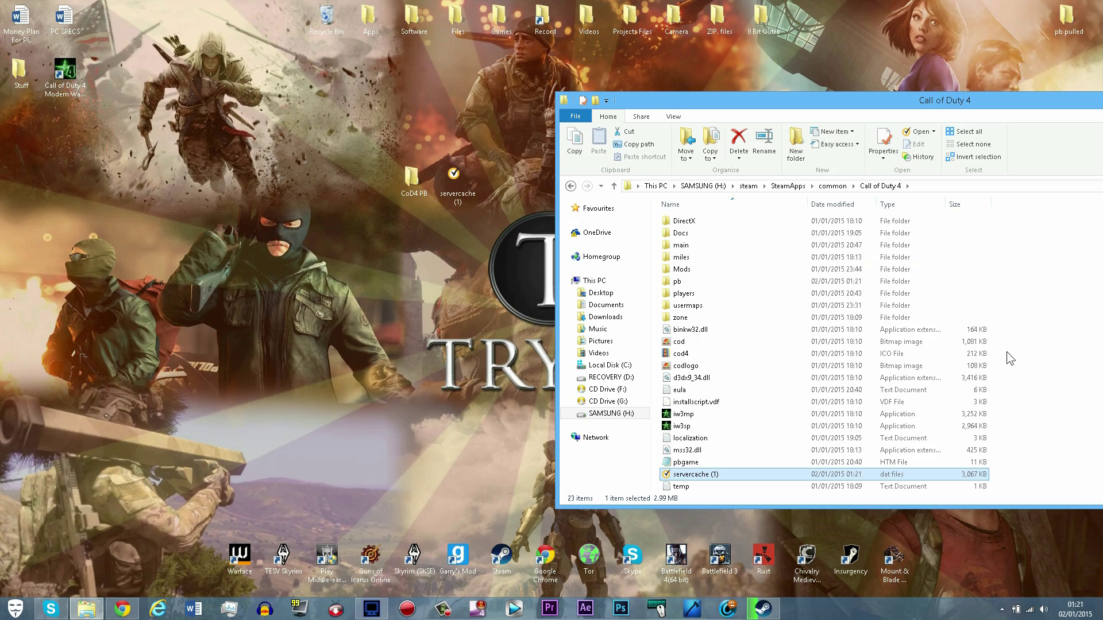
pyautogui.moveTo(821, 111); pyautogui.dragTo(416, 104)
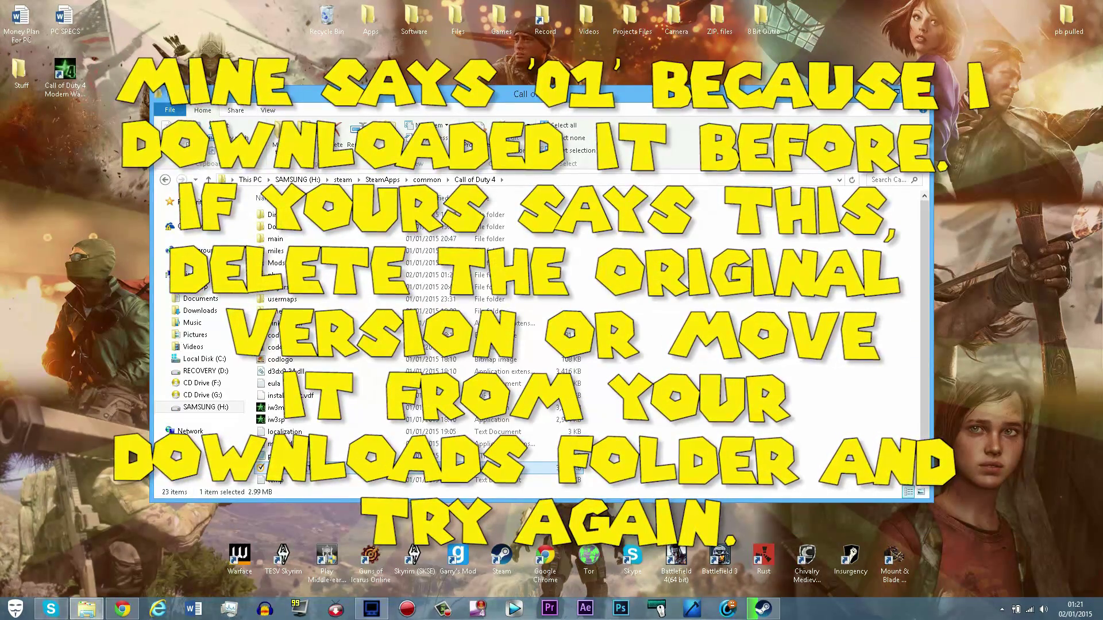
pyautogui.hotkey('alt', 'F4')
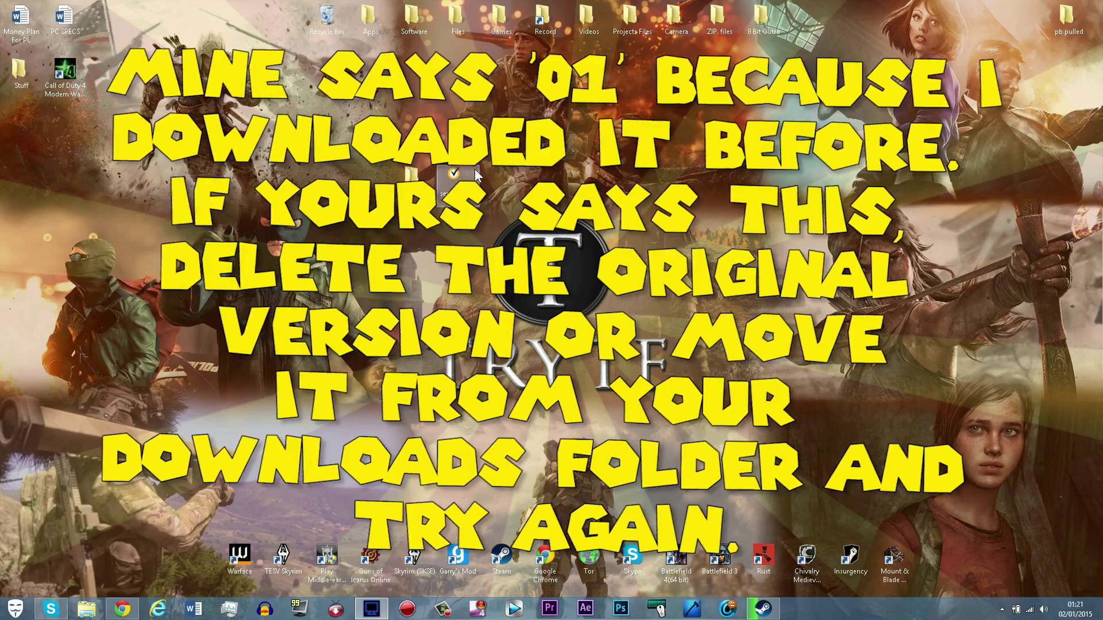
pyautogui.moveTo(491, 185); pyautogui.dragTo(95, 140)
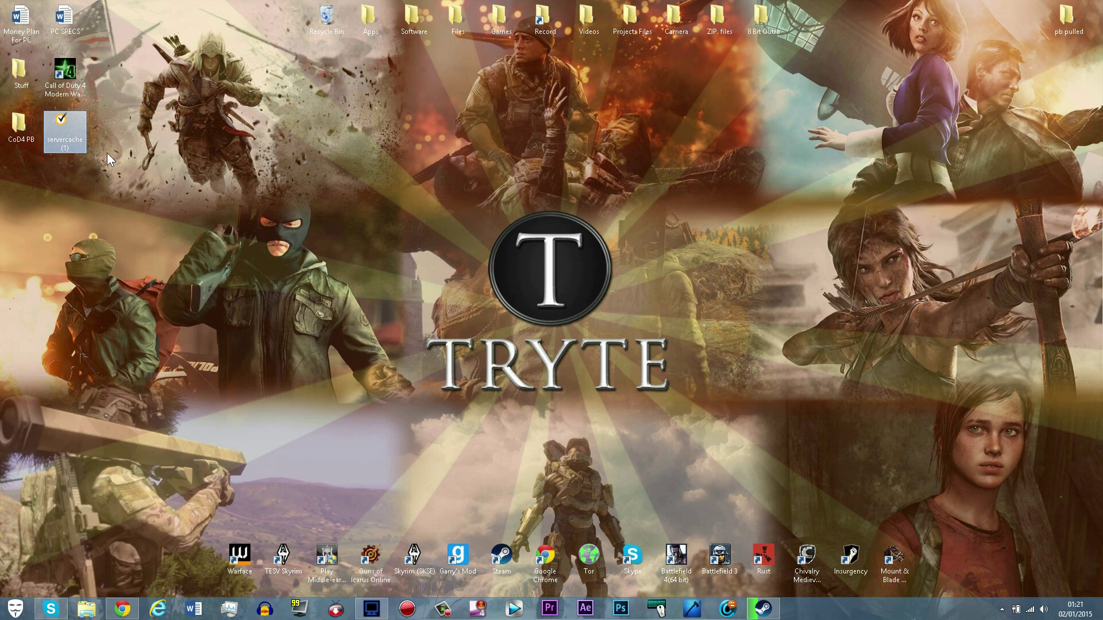
pyautogui.moveTo(85, 121); pyautogui.dragTo(523, 174)
# Step: Confirm the player profile and choose Join Game to list the internet servers
pyautogui.click(472, 195)
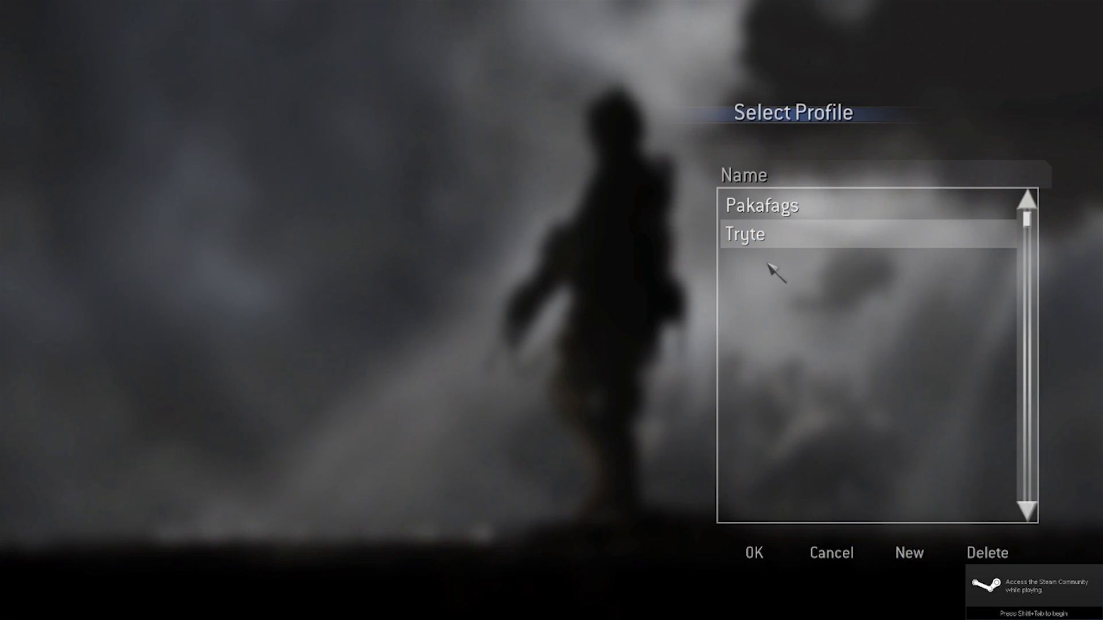
pyautogui.click(756, 547)
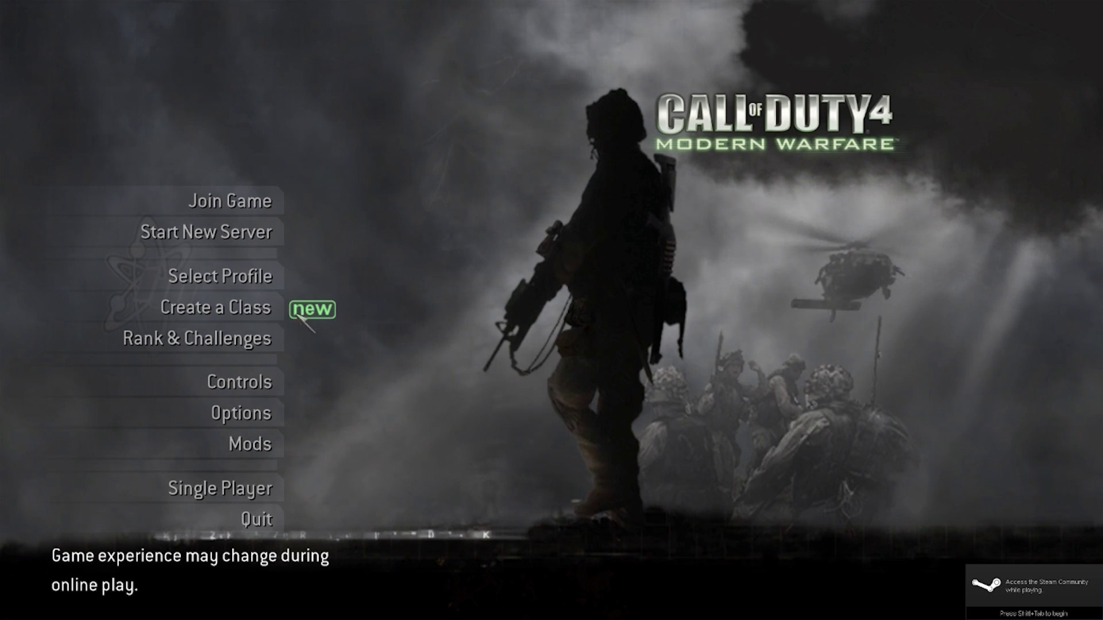
pyautogui.click(253, 200)
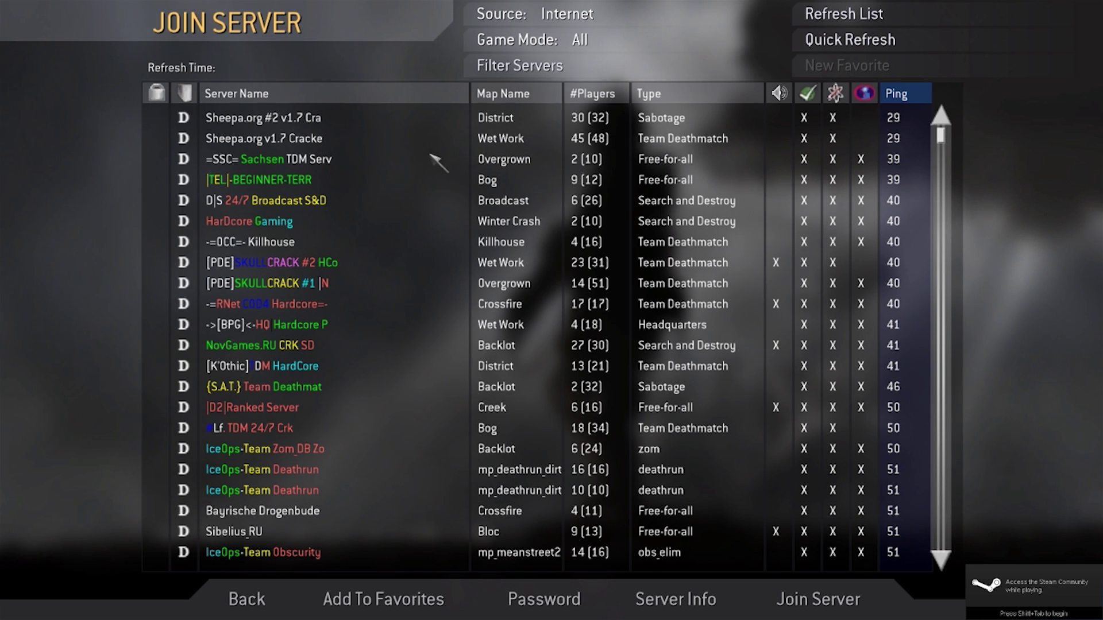
# Step: Set the server filters to View Full: Yes and Mods: Yes, and apply them
pyautogui.click(514, 67)
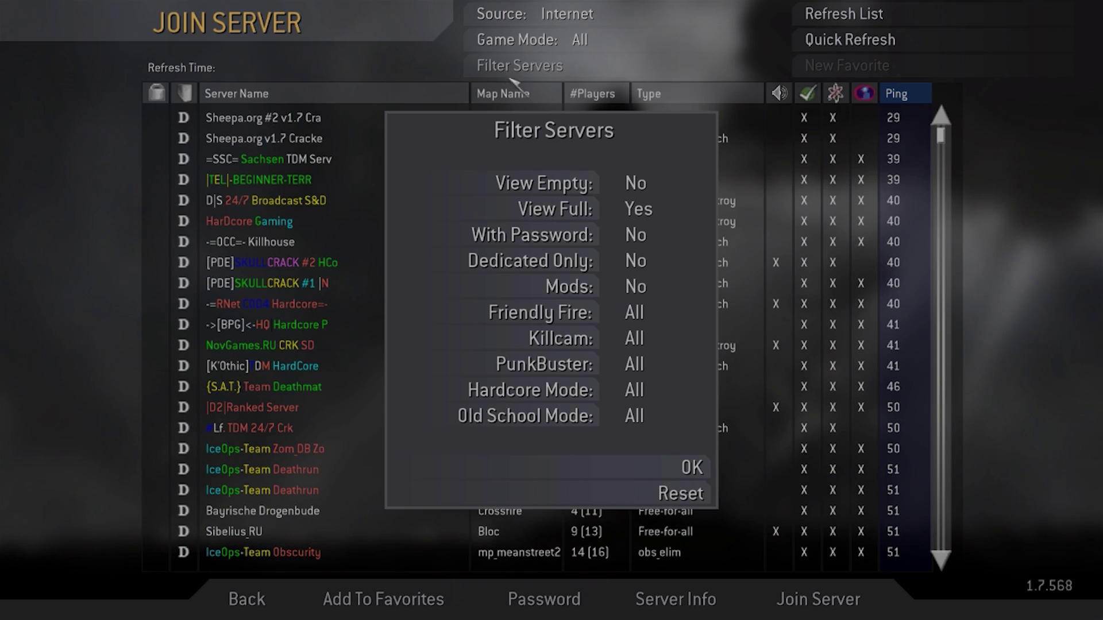
pyautogui.click(645, 210)
pyautogui.click(644, 210)
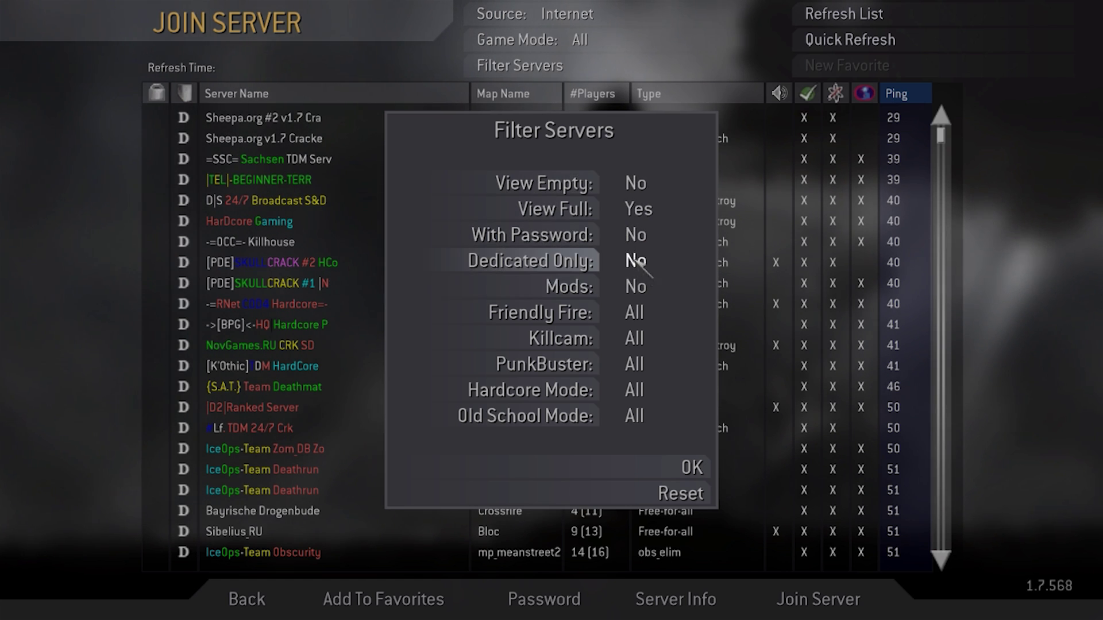
pyautogui.click(637, 287)
pyautogui.click(638, 288)
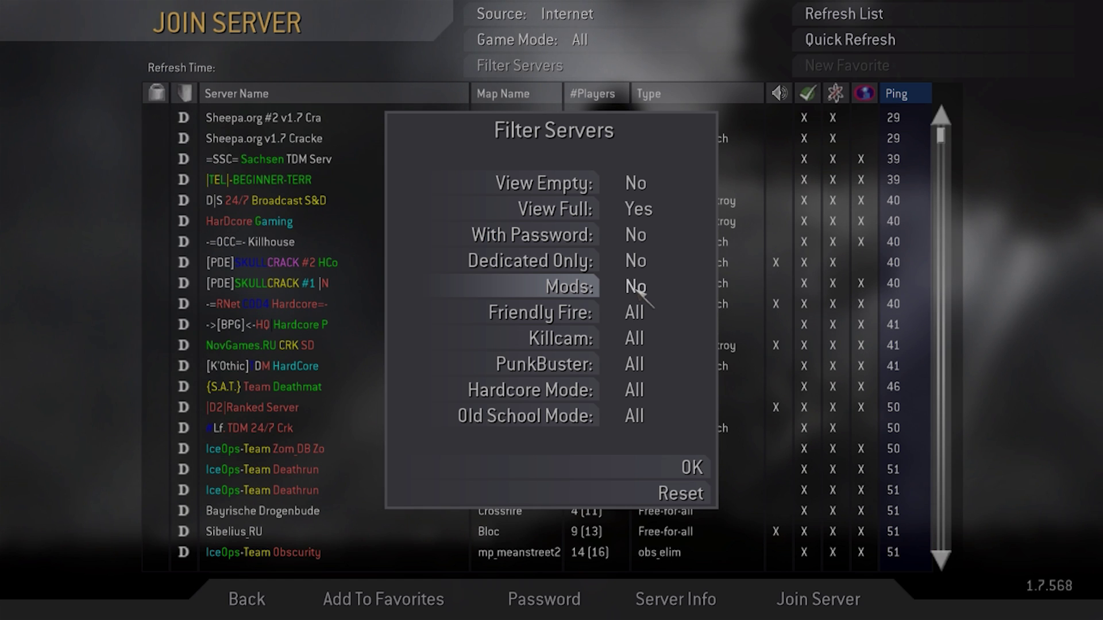
pyautogui.click(637, 288)
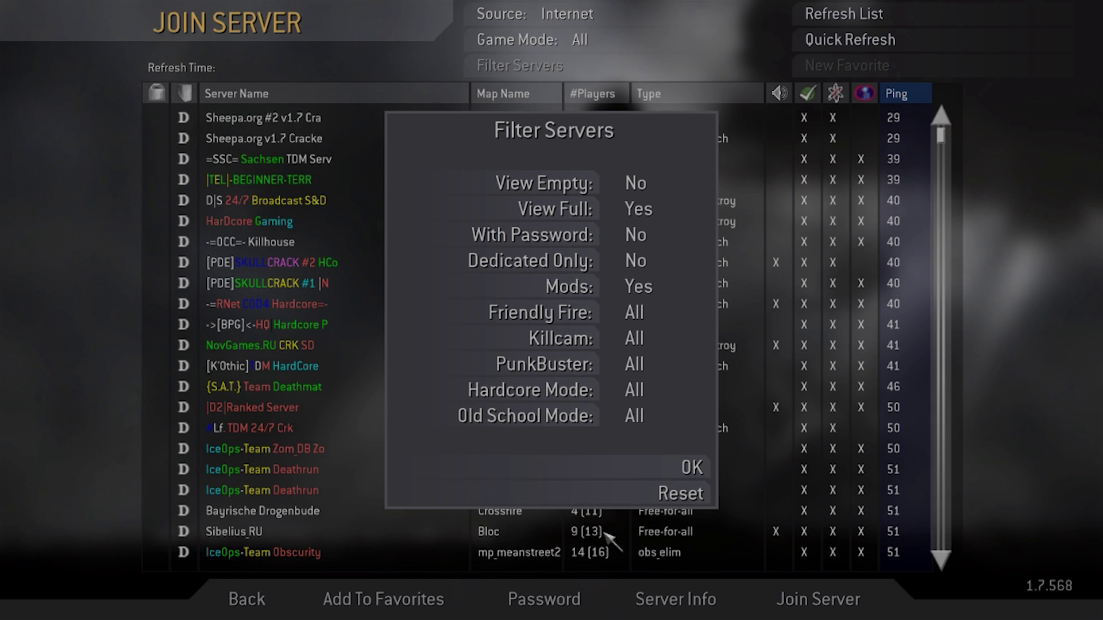
pyautogui.click(672, 468)
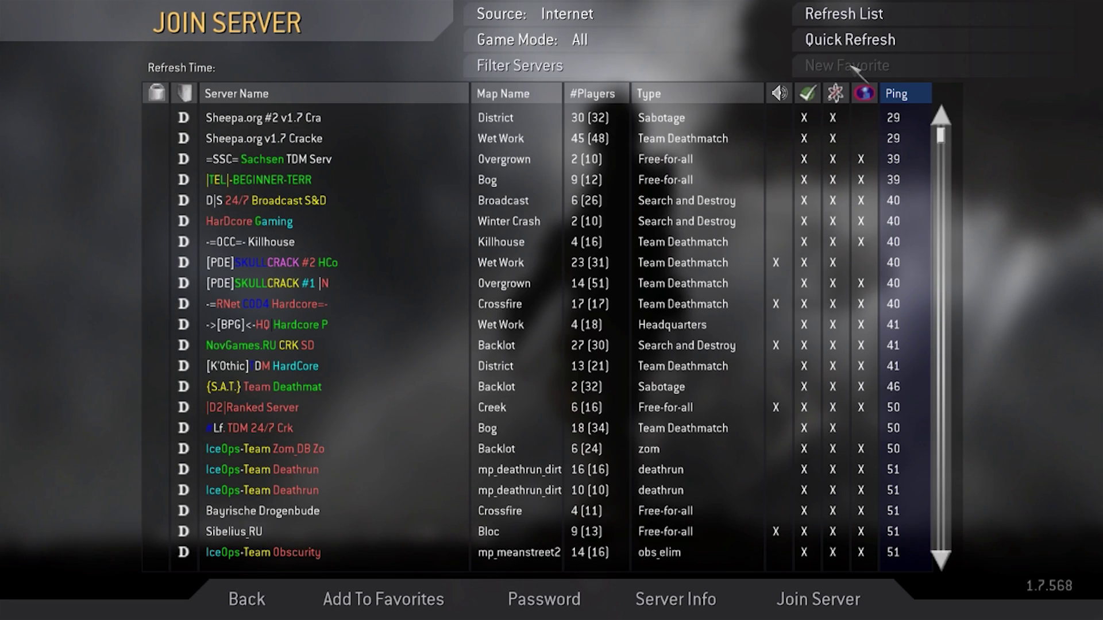
# Step: Reload the full Internet server list, then quick-refresh the listed servers' info
pyautogui.click(843, 13)
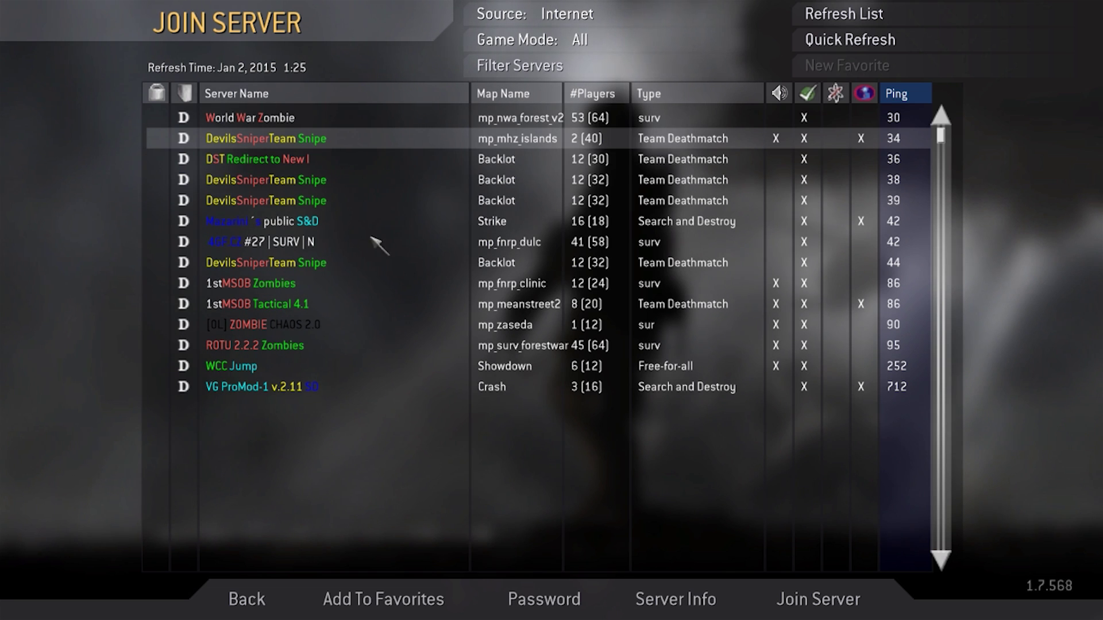
pyautogui.click(833, 36)
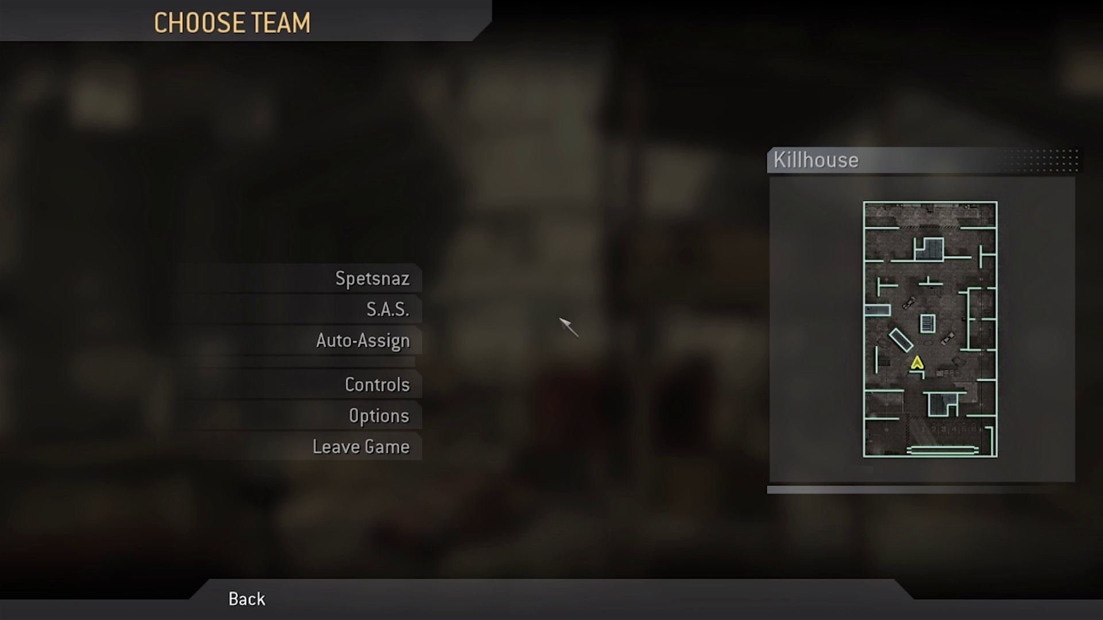
# Step: Join the S.A.S. team as Spec Ops, then check the match scoreboard
pyautogui.click(394, 309)
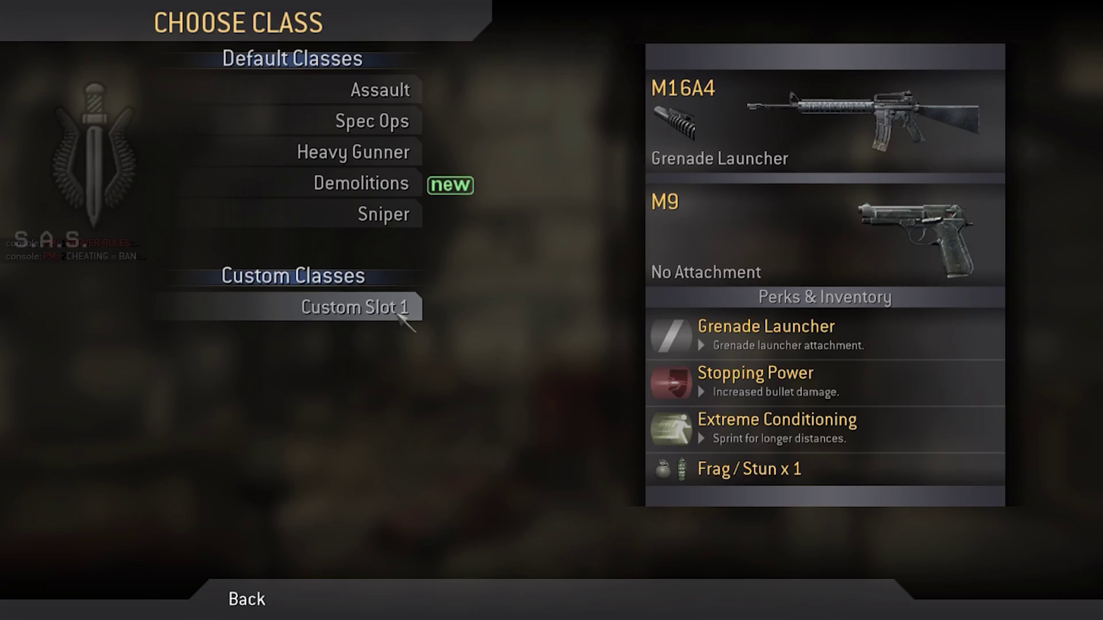
pyautogui.click(396, 131)
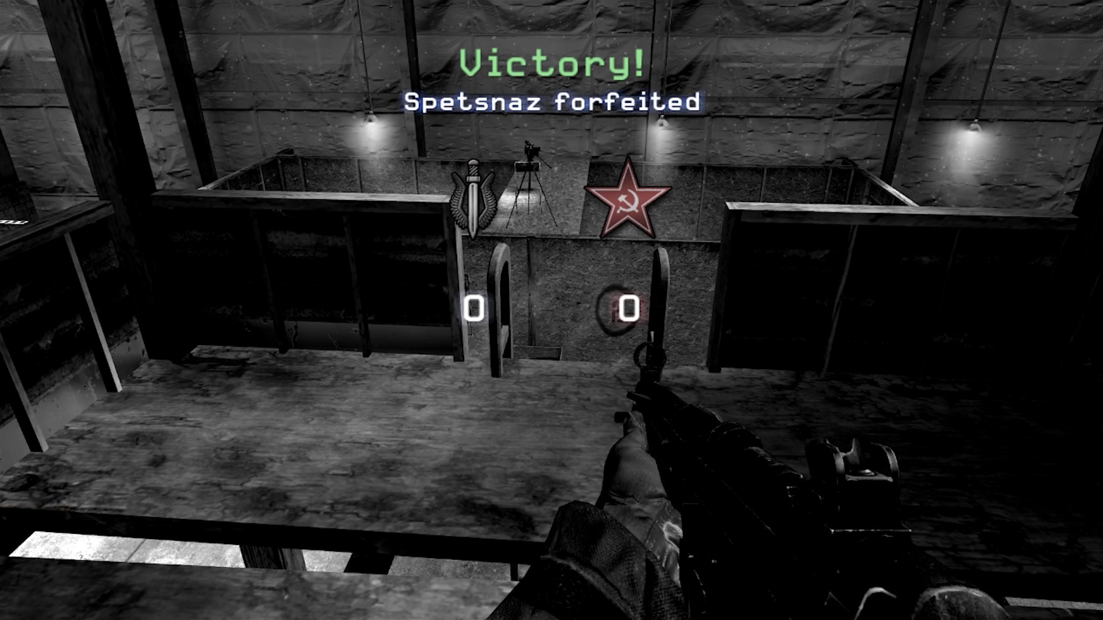
pyautogui.press('Tab')
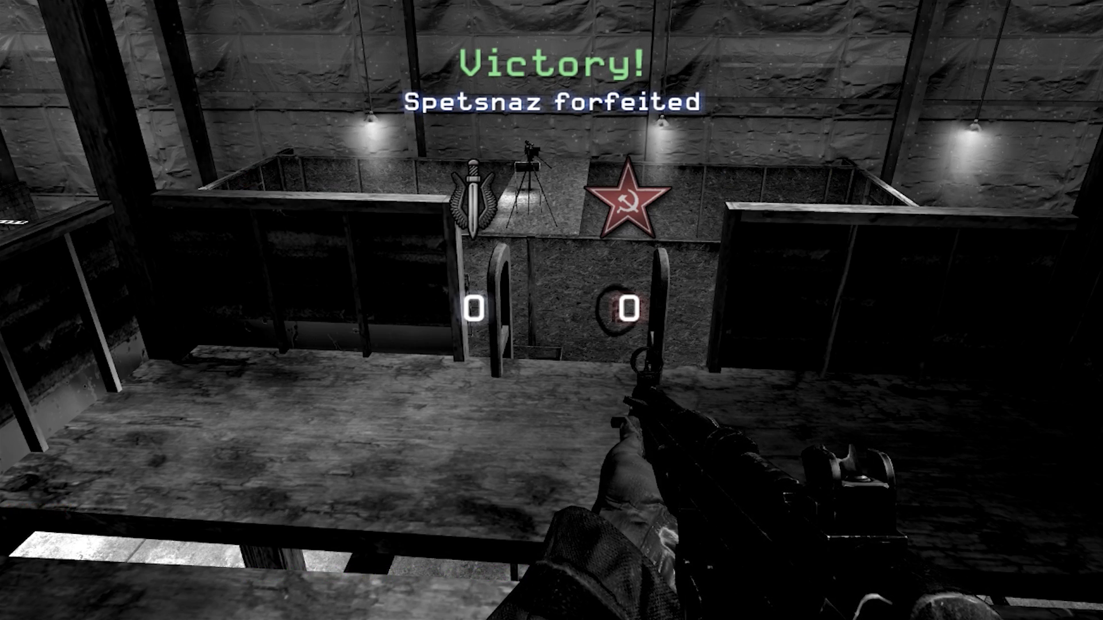